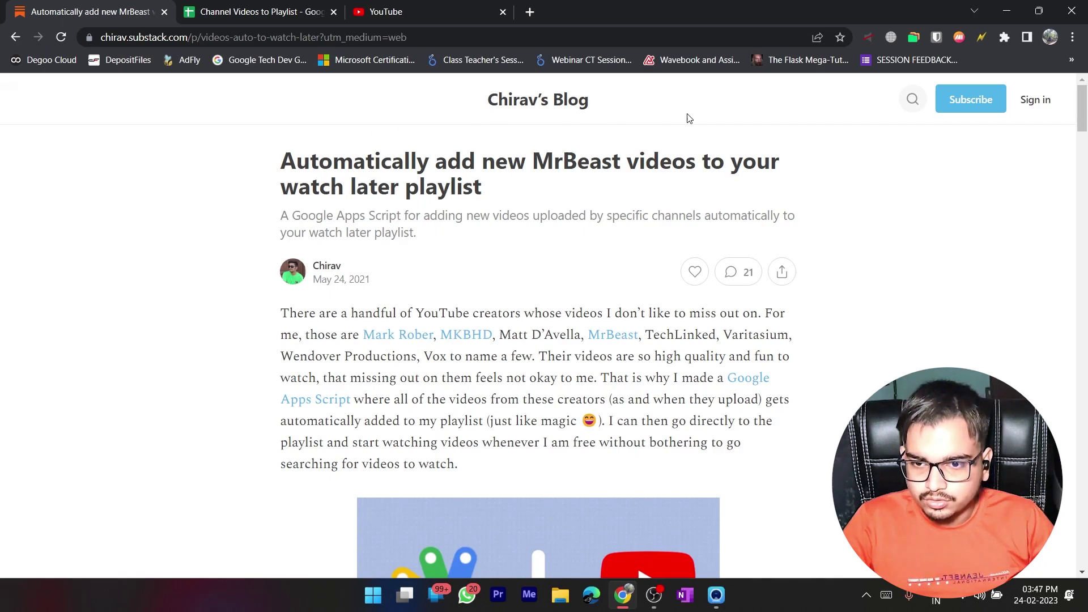
Step: Review the blog's 'Copying the Google Sheet' steps and switch to the Channel Videos to Playlist sheet
{"action": "scroll", "coordinate": [345, 253], "scroll_direction": "down", "scroll_amount": 20}
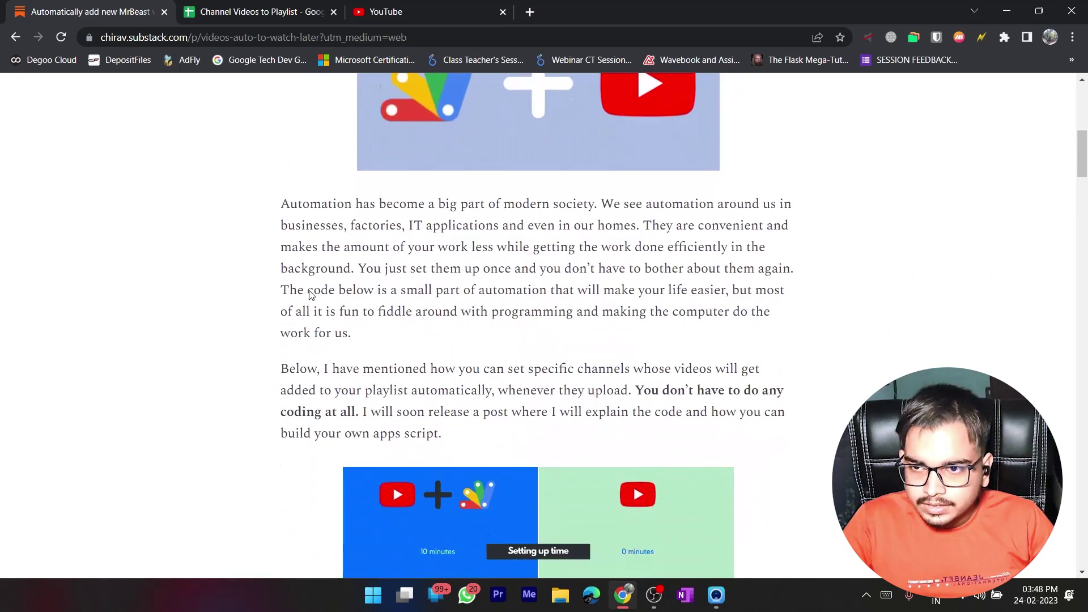
{"action": "scroll", "coordinate": [311, 294], "scroll_direction": "up", "scroll_amount": 1}
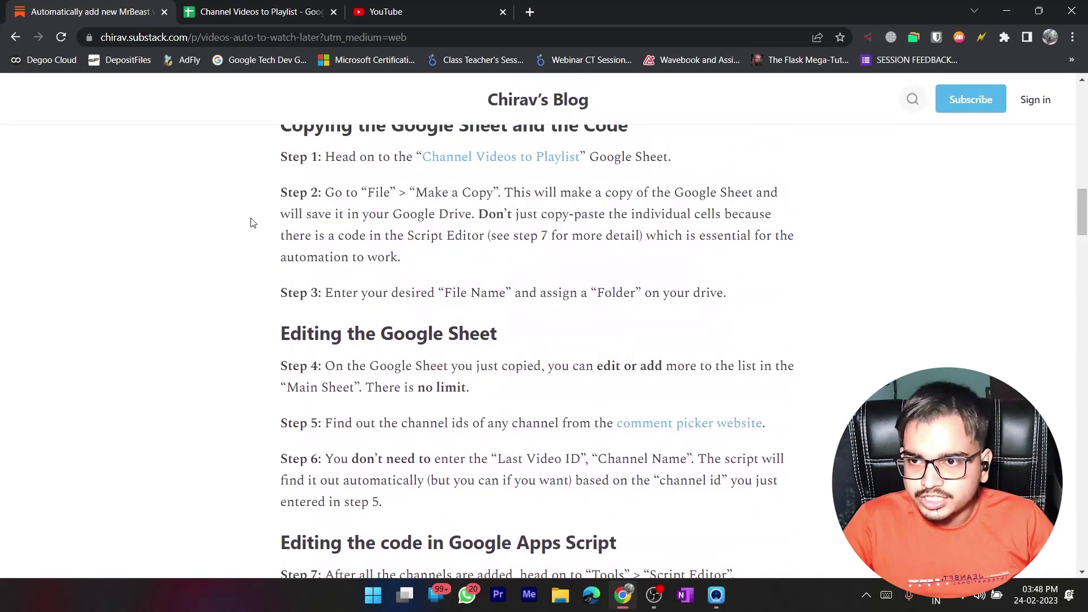
{"action": "left_click", "coordinate": [284, 15]}
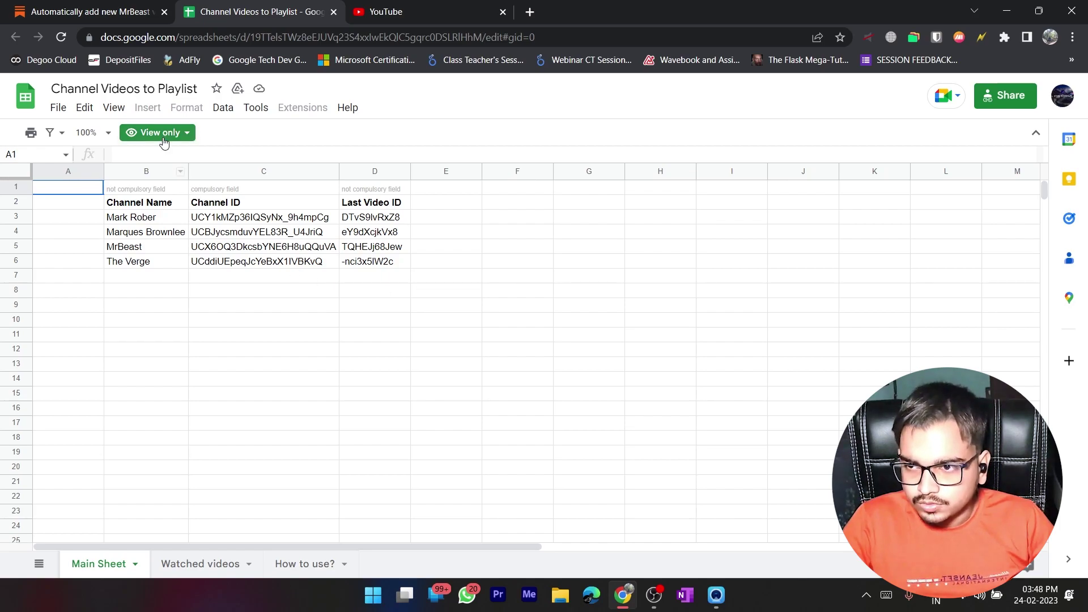
Step: Make an editable copy named 'Copy of Channel Videos to Playlist' in My Drive
{"action": "left_click", "coordinate": [53, 112]}
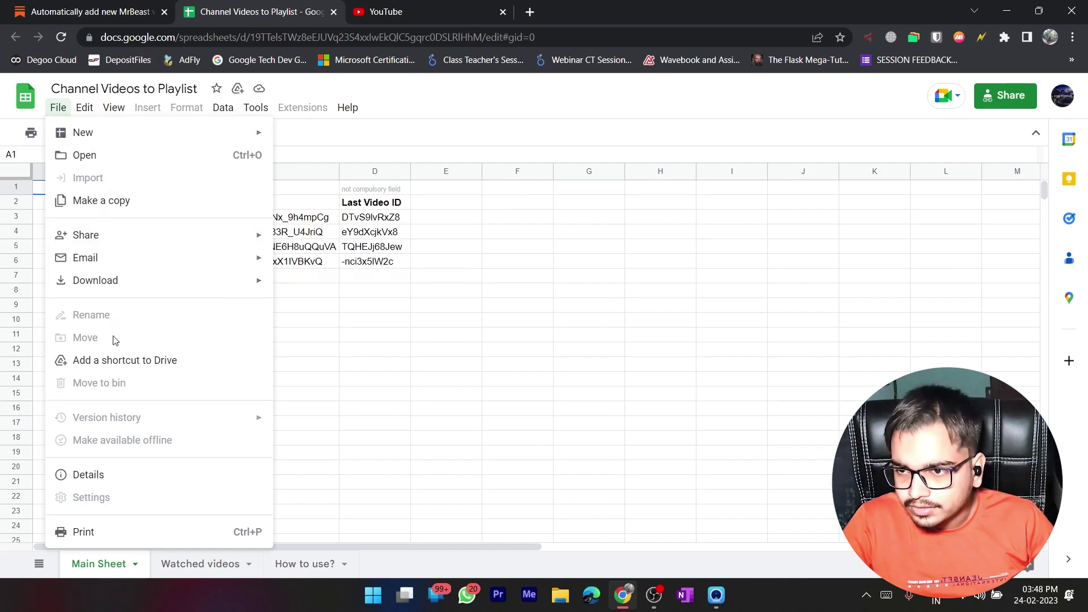
{"action": "left_click", "coordinate": [142, 205]}
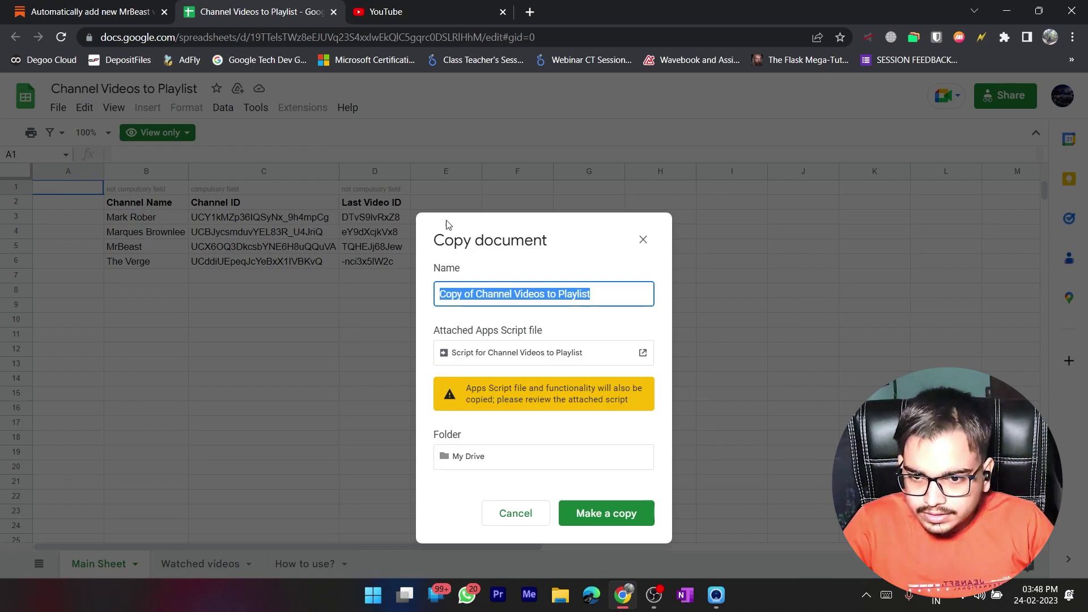
{"action": "left_click", "coordinate": [602, 516]}
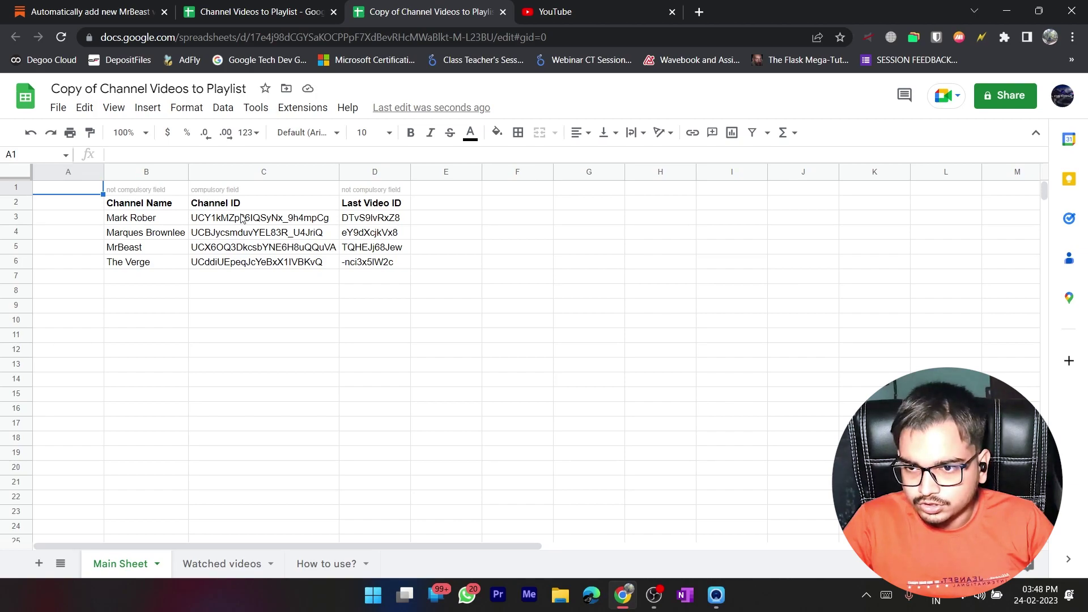
Step: Clear the four Last Video IDs in D3:D6, keeping the channel names and IDs
{"action": "left_click_drag", "start_coordinate": [241, 219], "coordinate": [250, 335]}
{"action": "left_click", "coordinate": [242, 355]}
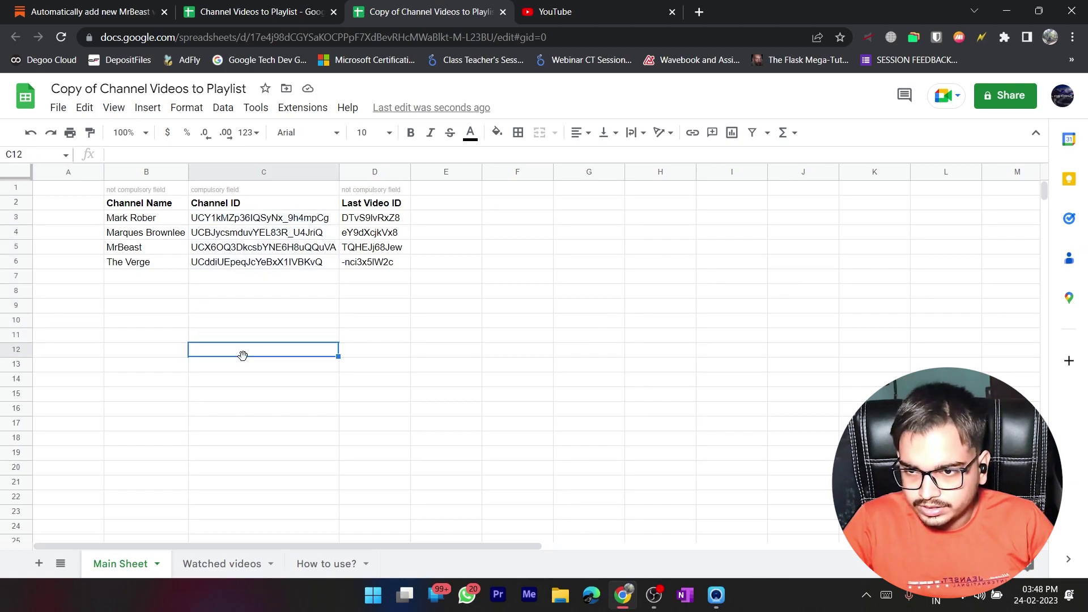
{"action": "left_click_drag", "start_coordinate": [373, 217], "coordinate": [385, 264]}
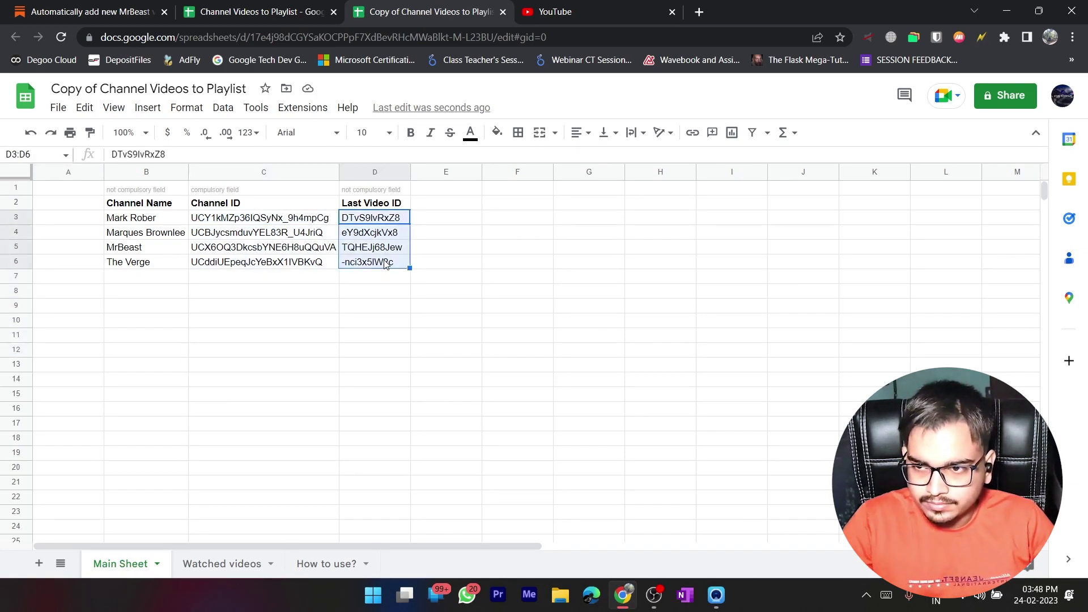
{"action": "key", "text": "Delete"}
{"action": "left_click", "coordinate": [210, 308]}
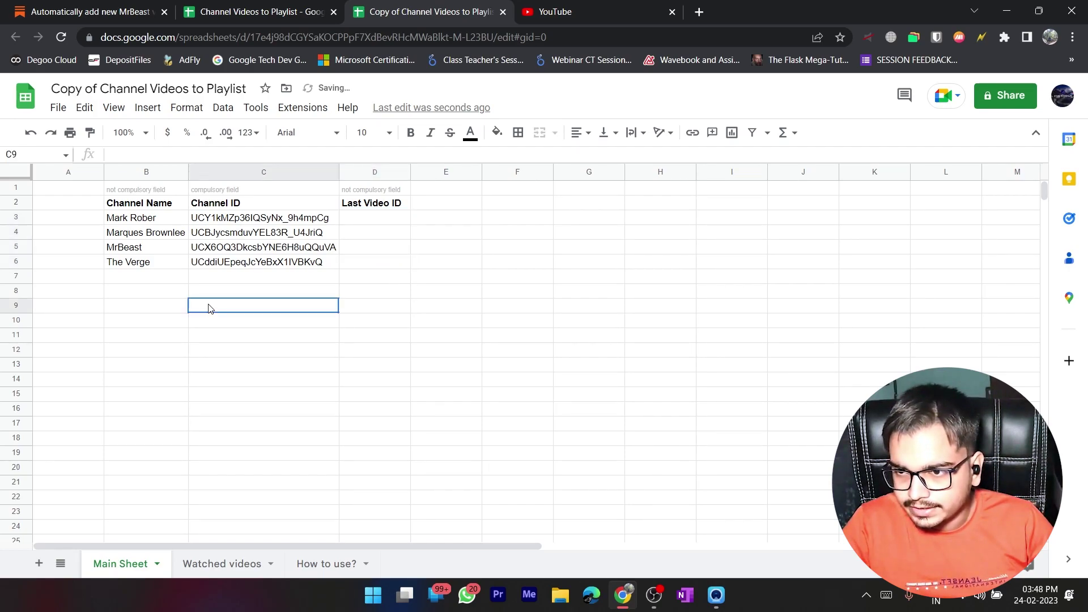
{"action": "left_click_drag", "start_coordinate": [137, 216], "coordinate": [305, 261]}
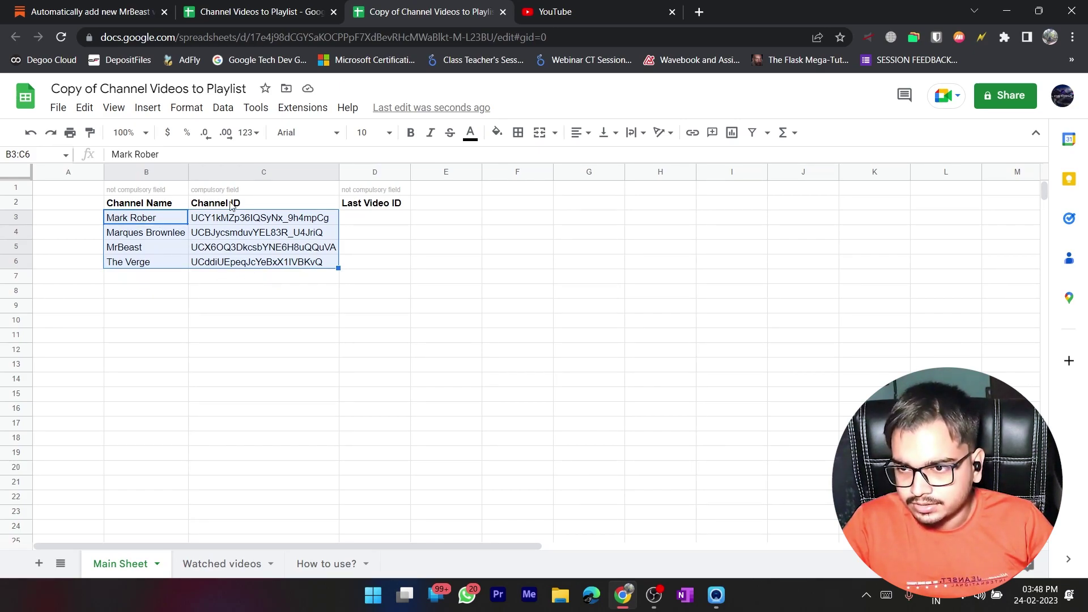
Step: Return to Chirav's Blog and scroll the post back to the channel-ID finding steps
{"action": "left_click", "coordinate": [237, 283]}
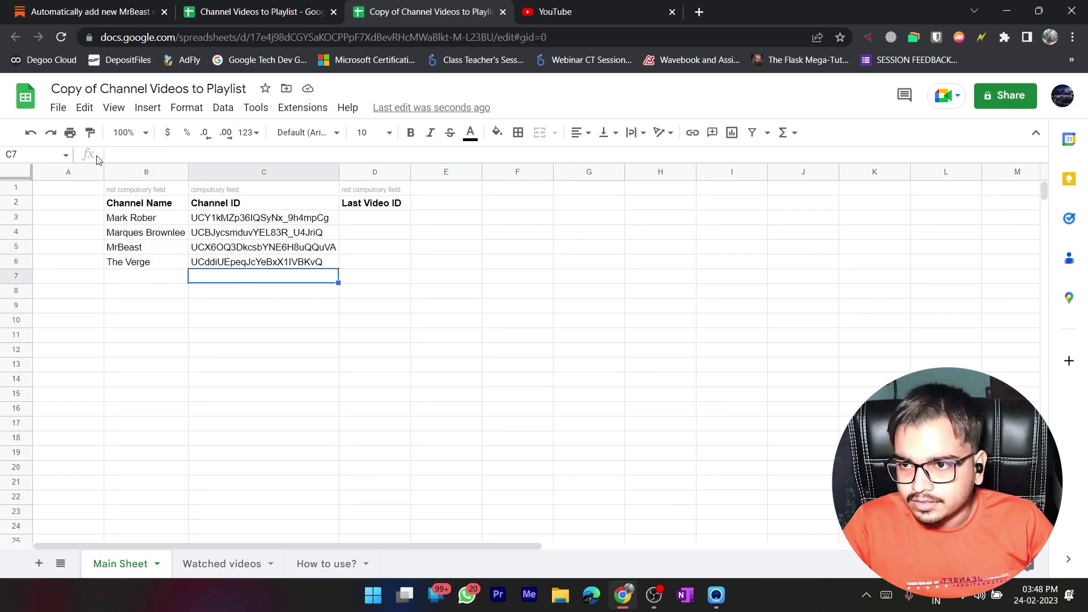
{"action": "left_click", "coordinate": [94, 13]}
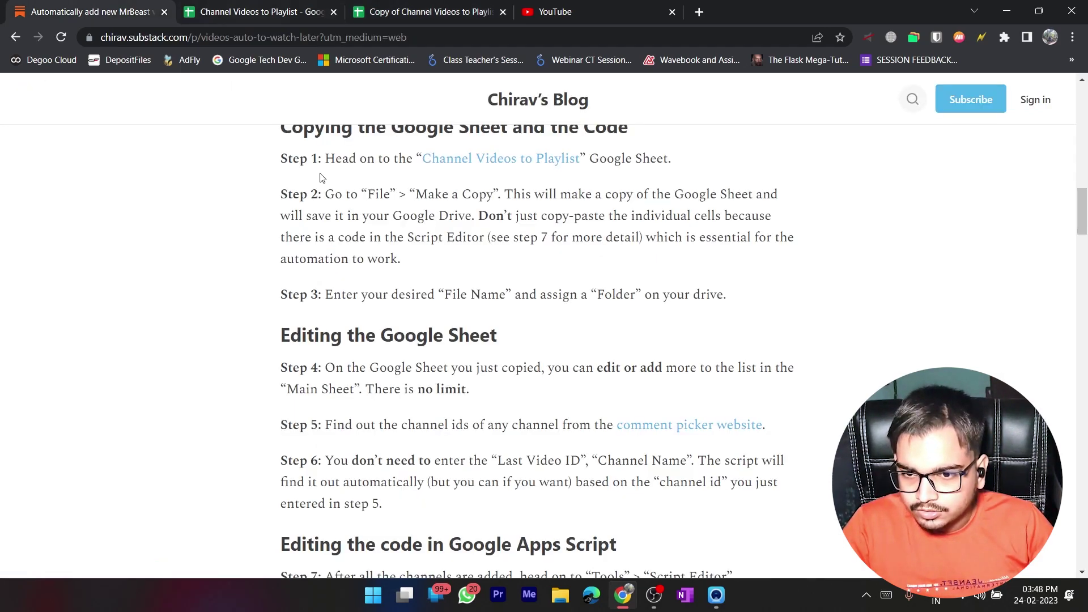
{"action": "scroll", "coordinate": [325, 308], "scroll_direction": "down", "scroll_amount": 12}
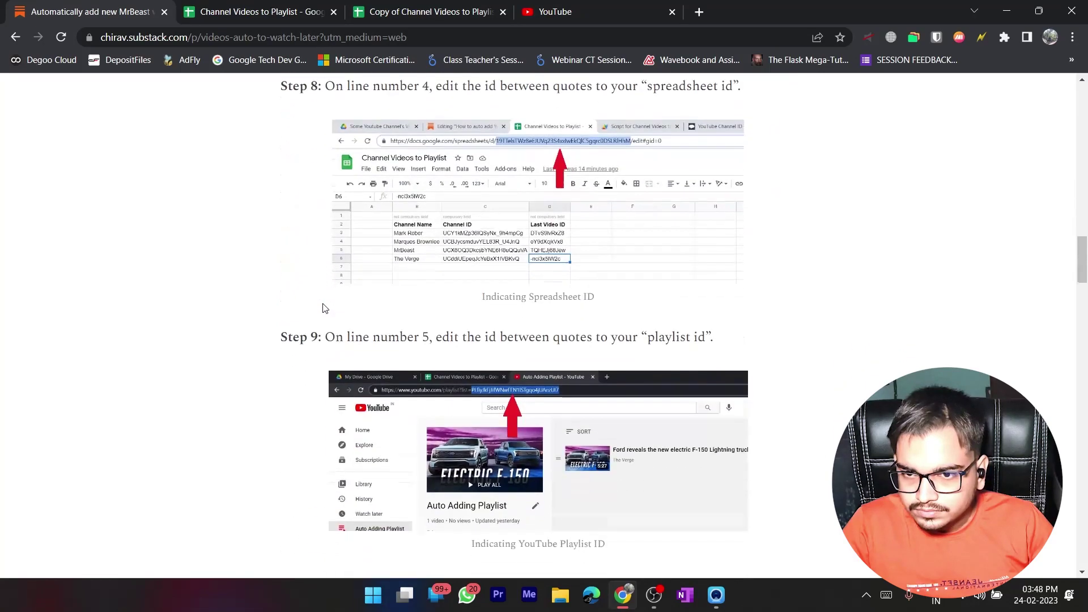
{"action": "scroll", "coordinate": [315, 318], "scroll_direction": "down", "scroll_amount": 8}
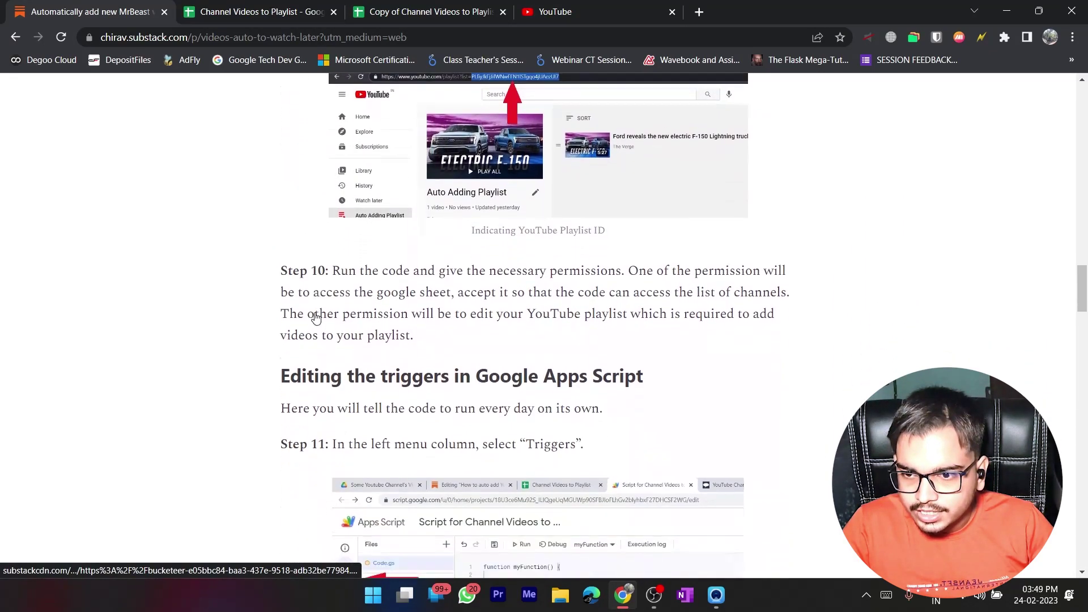
{"action": "scroll", "coordinate": [315, 299], "scroll_direction": "down", "scroll_amount": 12}
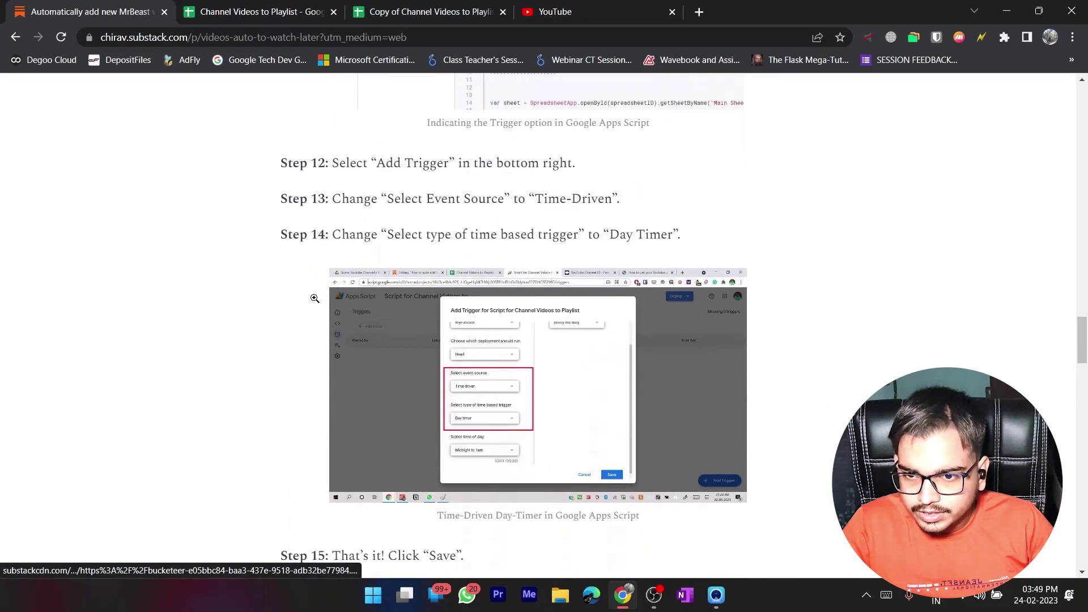
{"action": "scroll", "coordinate": [315, 298], "scroll_direction": "down", "scroll_amount": 2}
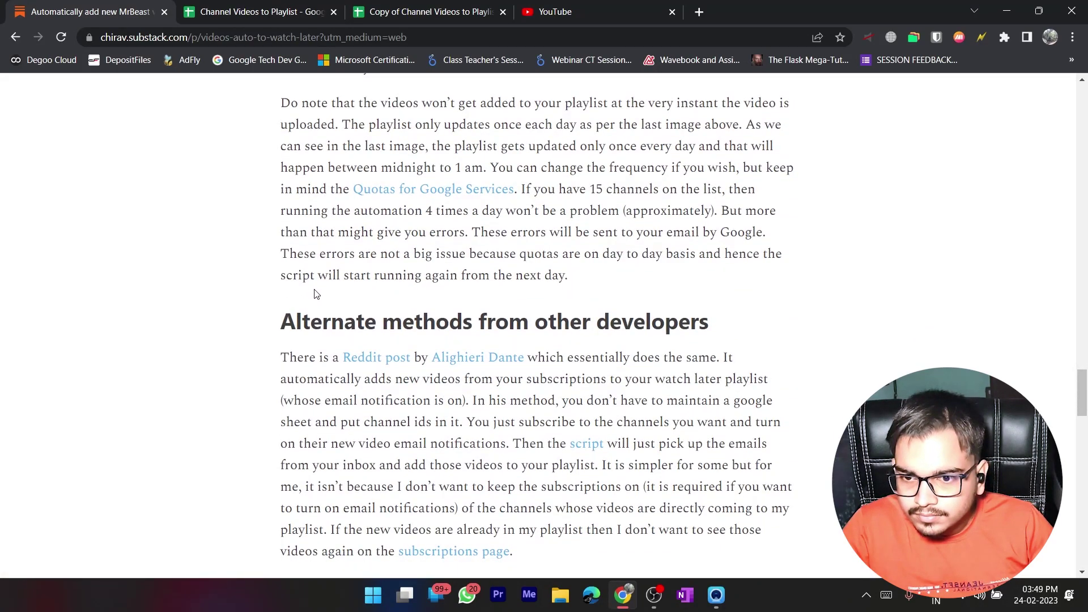
{"action": "scroll", "coordinate": [315, 294], "scroll_direction": "down", "scroll_amount": 12}
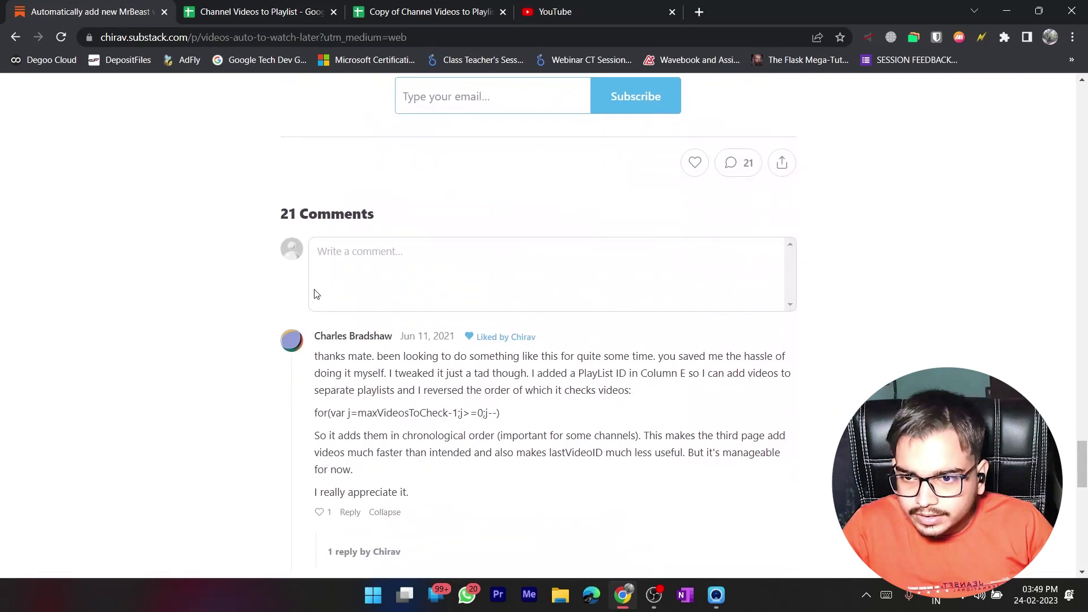
{"action": "scroll", "coordinate": [316, 294], "scroll_direction": "up", "scroll_amount": 15}
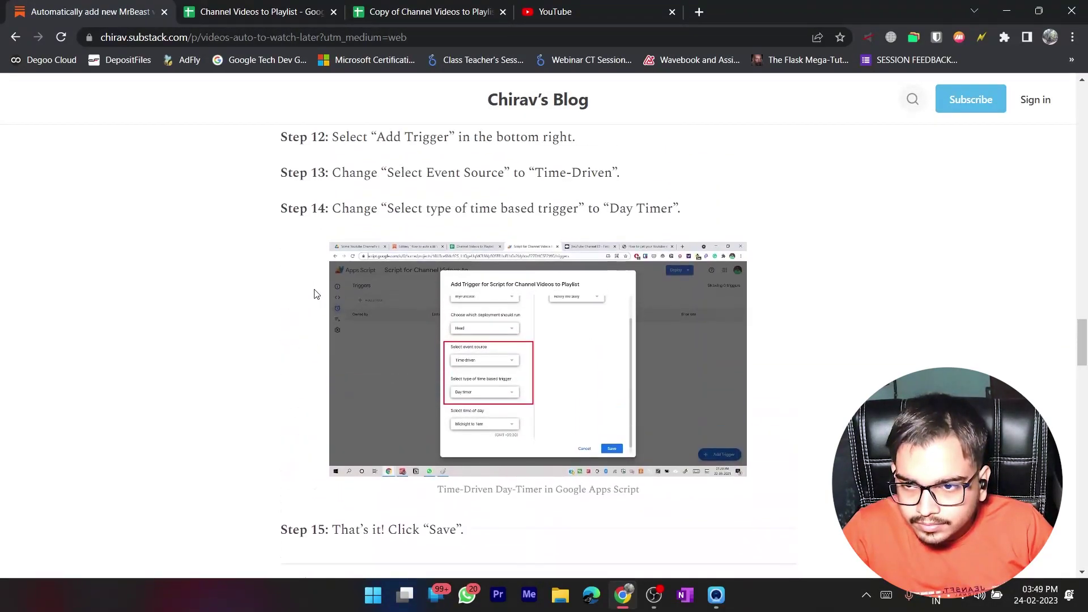
{"action": "scroll", "coordinate": [316, 294], "scroll_direction": "up", "scroll_amount": 8}
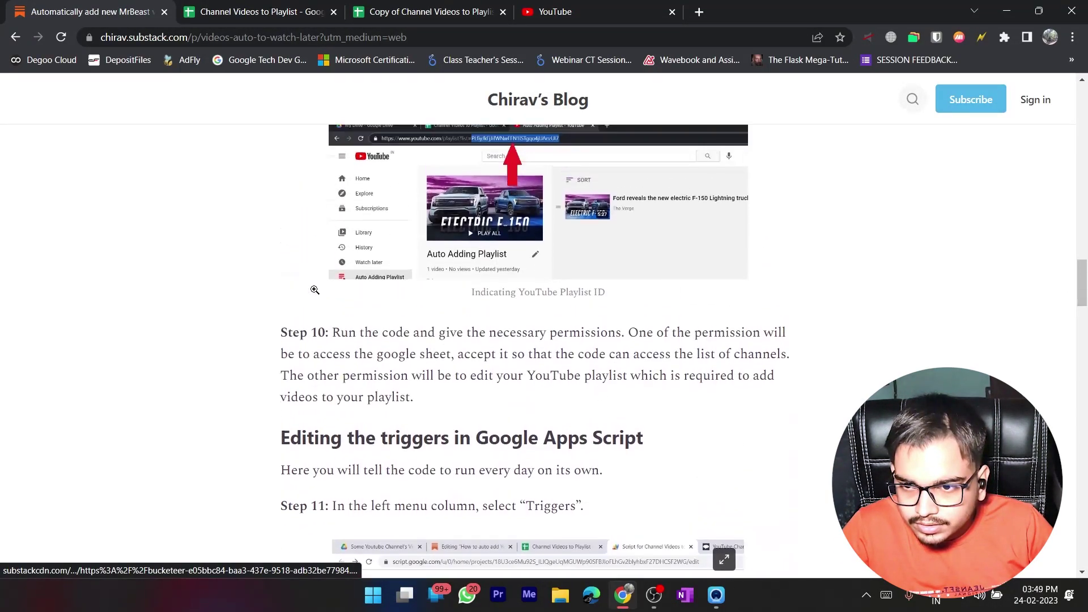
{"action": "scroll", "coordinate": [315, 290], "scroll_direction": "up", "scroll_amount": 3}
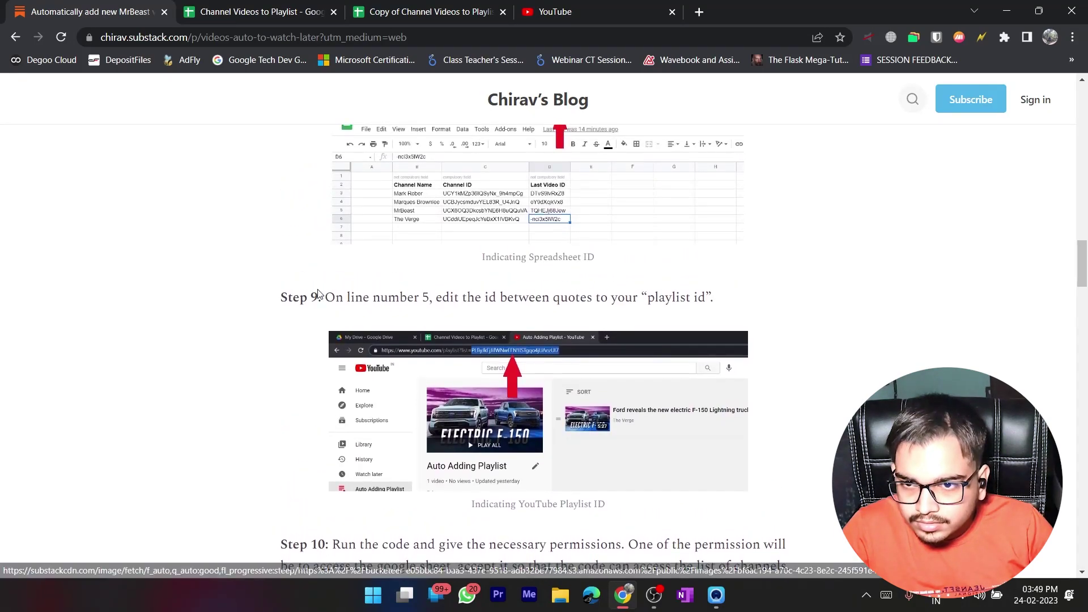
{"action": "scroll", "coordinate": [317, 293], "scroll_direction": "up", "scroll_amount": 4}
{"action": "scroll", "coordinate": [317, 299], "scroll_direction": "up", "scroll_amount": 6}
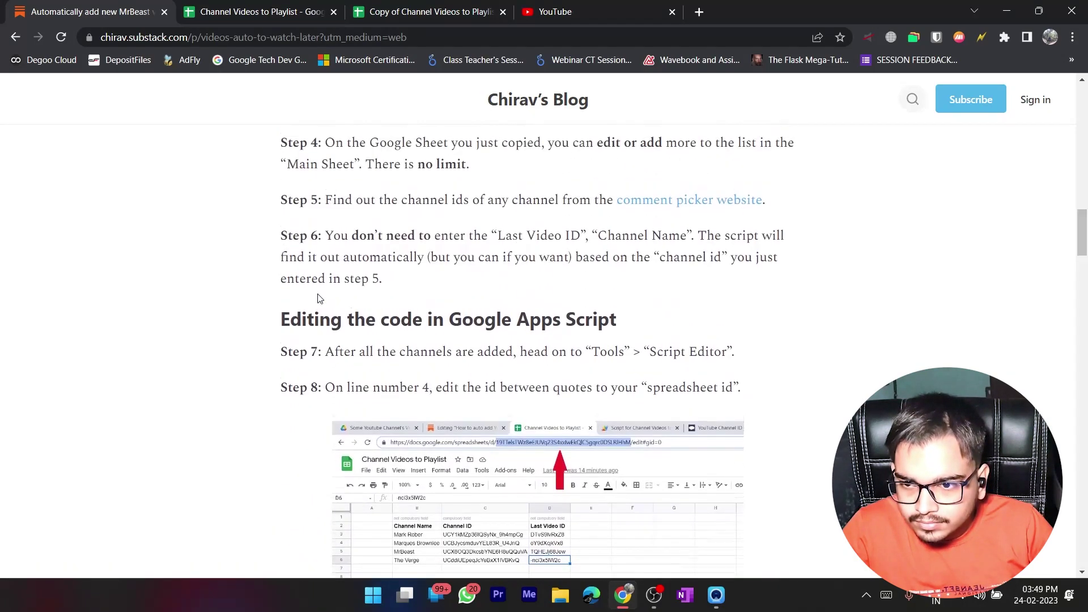
{"action": "scroll", "coordinate": [339, 369], "scroll_direction": "up", "scroll_amount": 2}
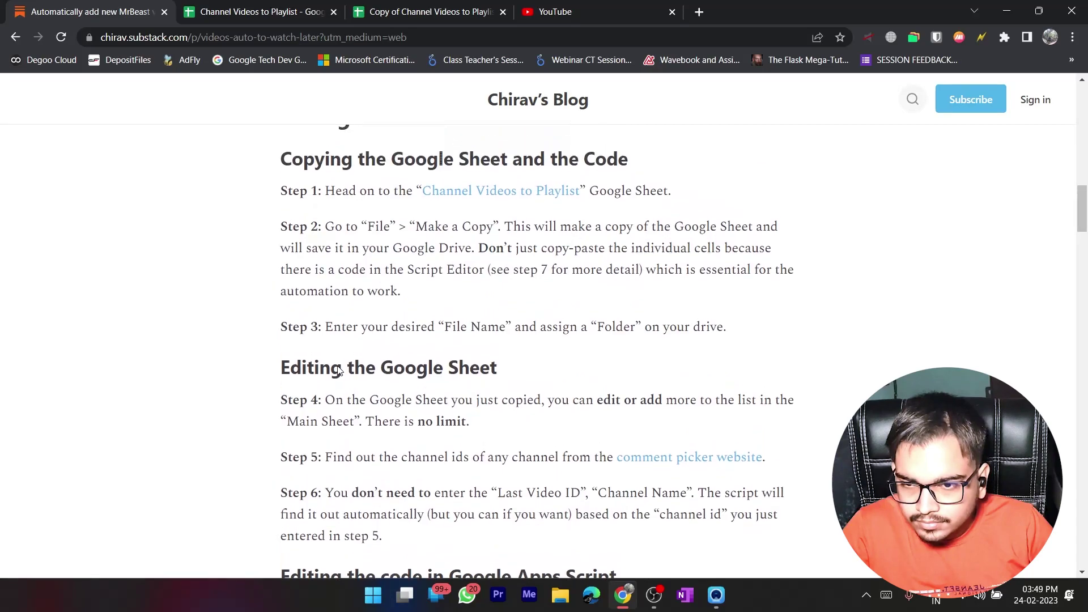
{"action": "scroll", "coordinate": [338, 370], "scroll_direction": "down", "scroll_amount": 3}
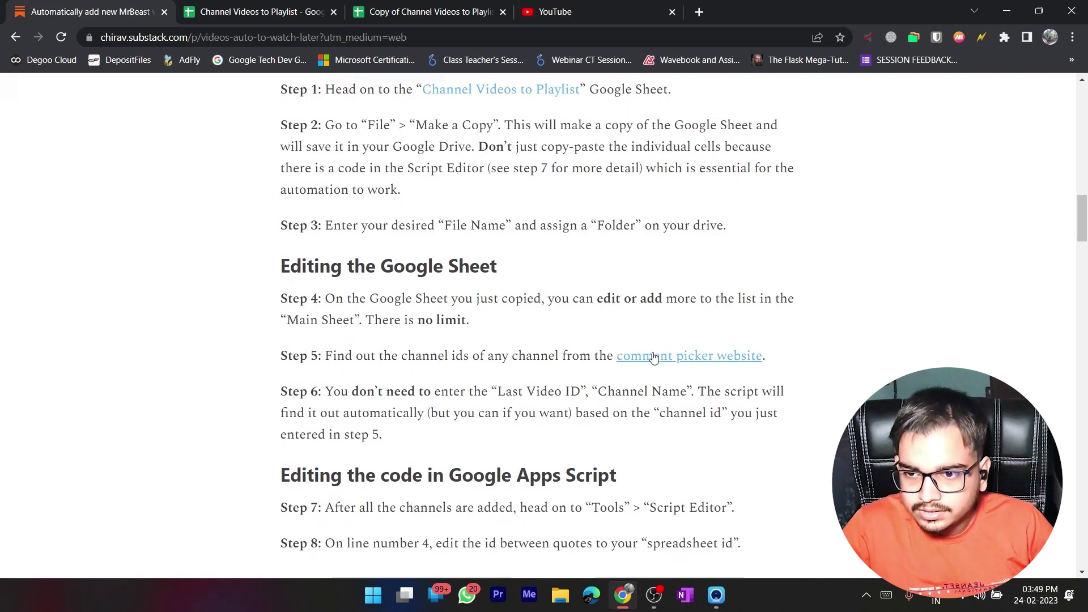
Step: Open Comment Picker's YouTube Channel ID finder from the post, then go to YouTube
{"action": "left_click", "coordinate": [685, 363]}
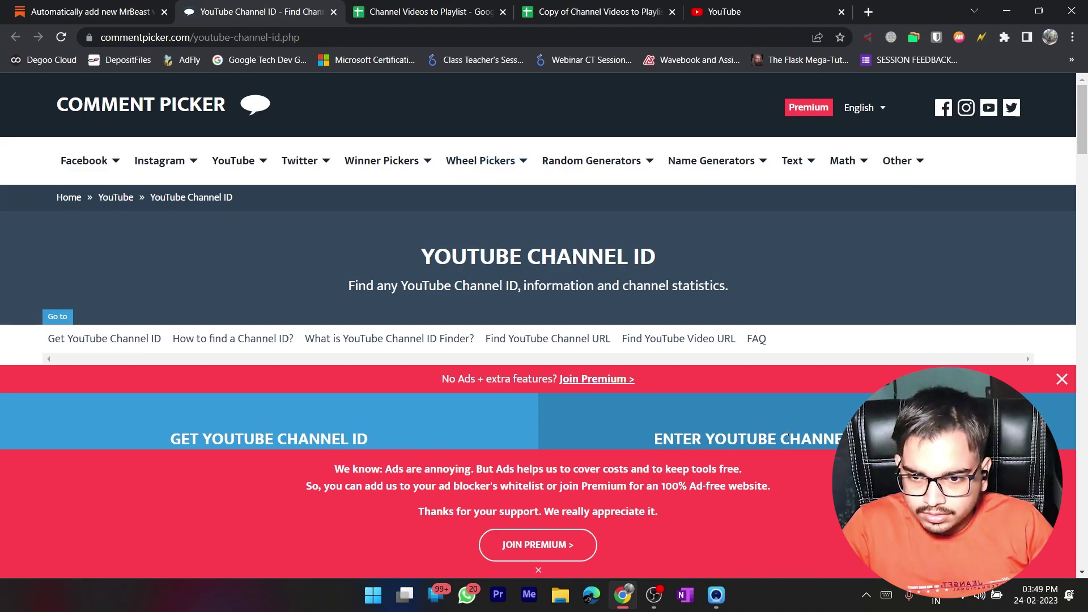
{"action": "scroll", "coordinate": [593, 451], "scroll_direction": "down", "scroll_amount": 5}
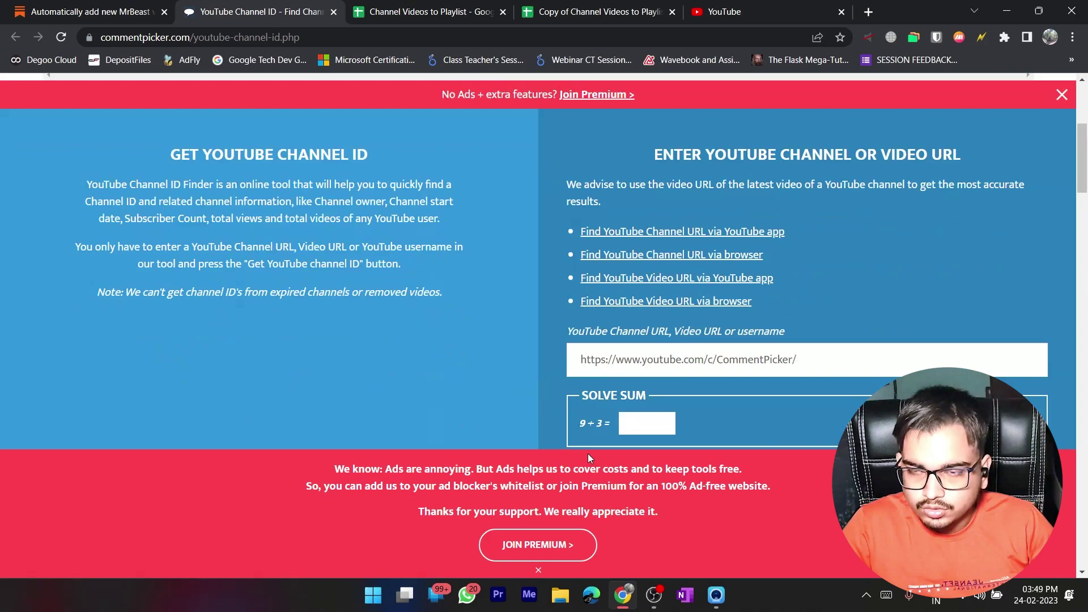
{"action": "left_click", "coordinate": [645, 287]}
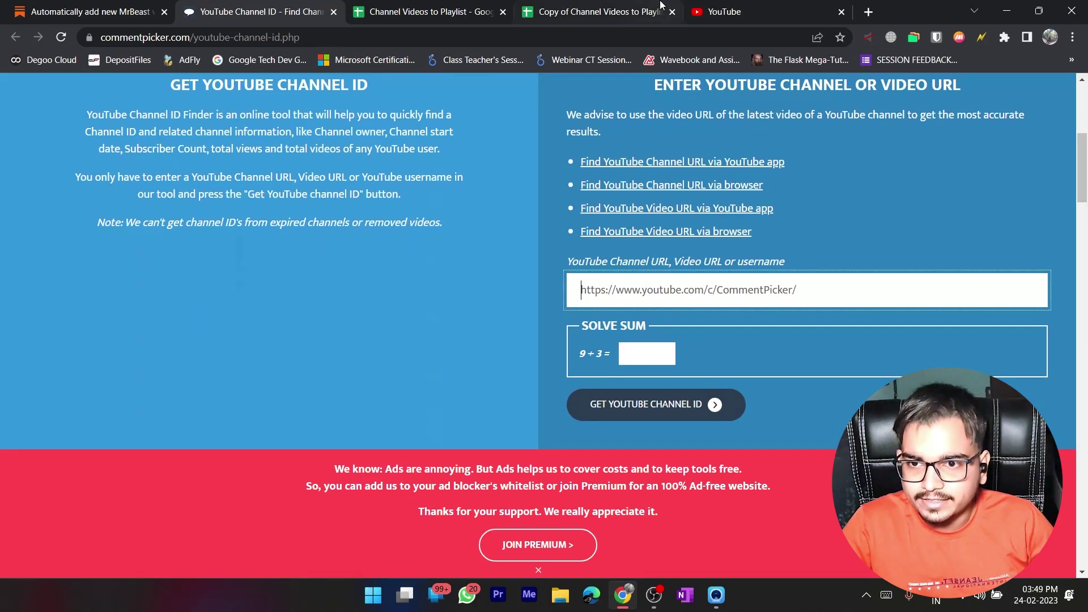
{"action": "left_click", "coordinate": [731, 12]}
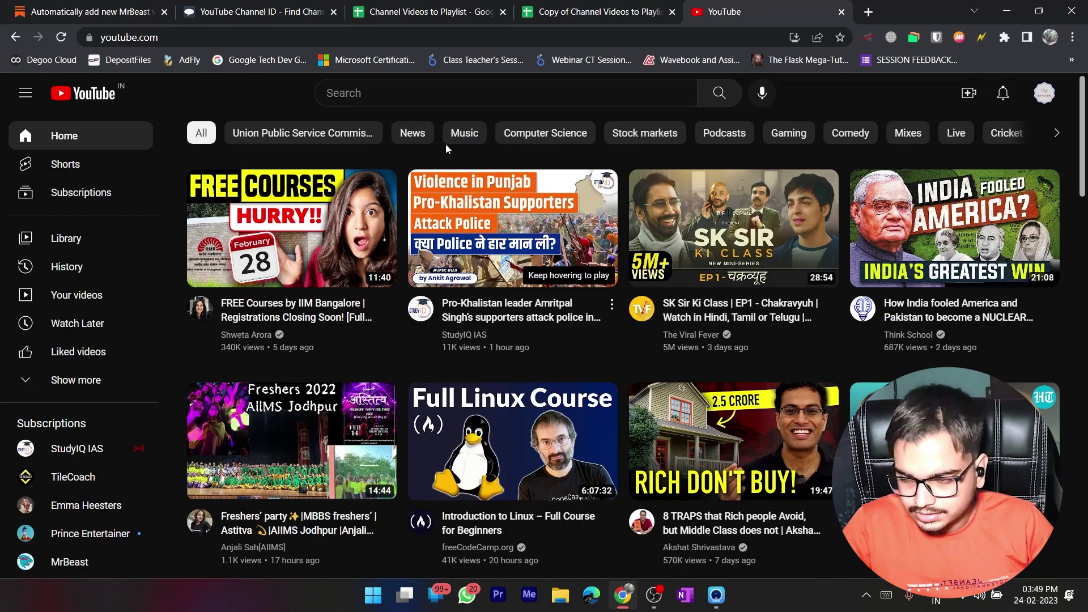
Step: Search YouTube for 'byte official', open the Byte Official channel, and select its URL
{"action": "left_click", "coordinate": [420, 90]}
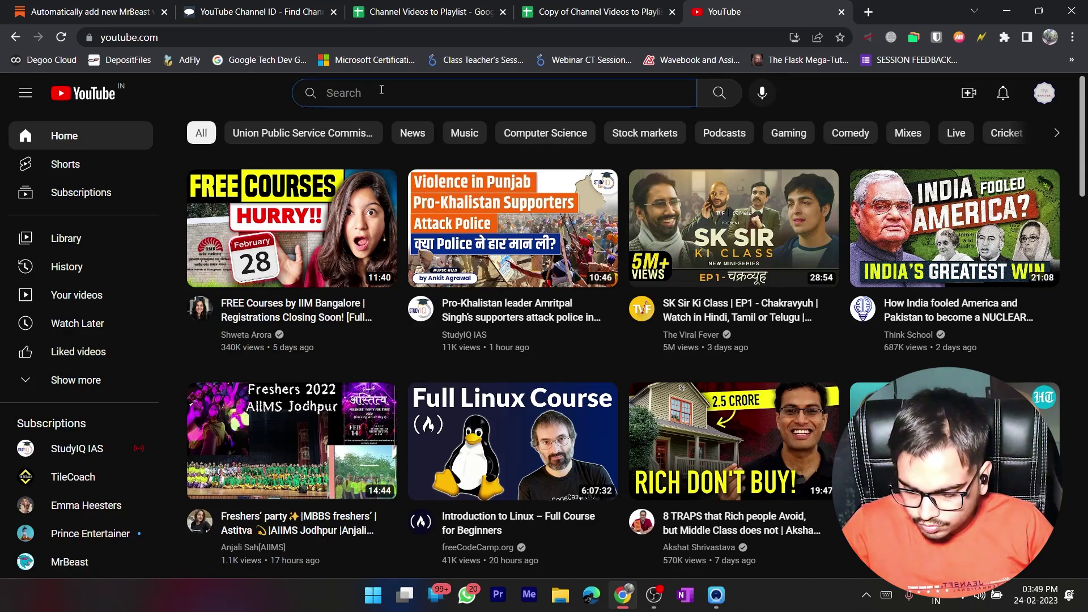
{"action": "type", "text": "Byte OZ"}
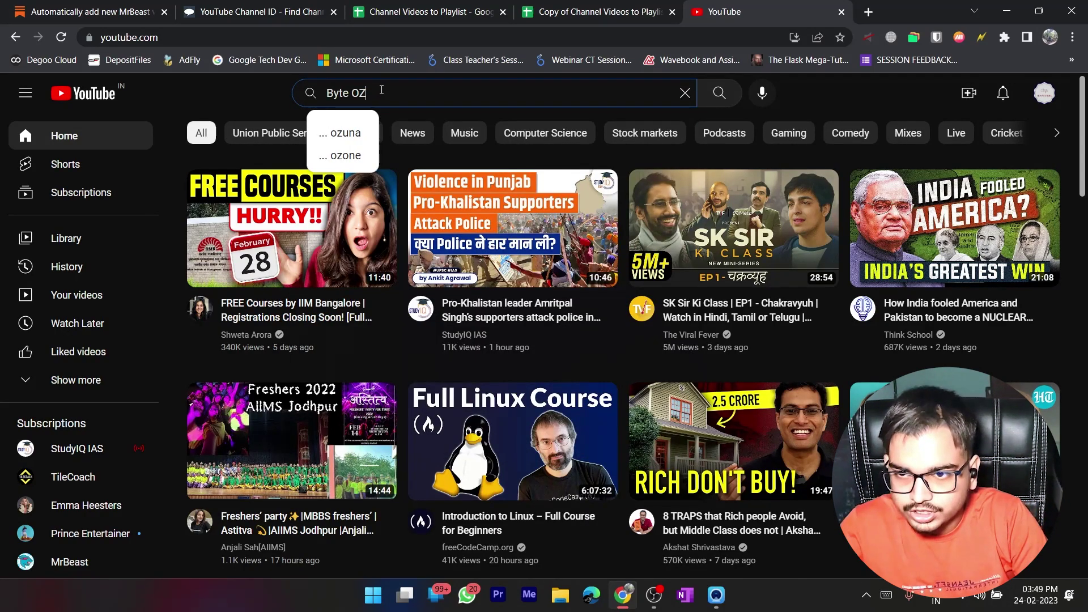
{"action": "key", "text": "BackSpace"}
{"action": "type", "text": "fi"}
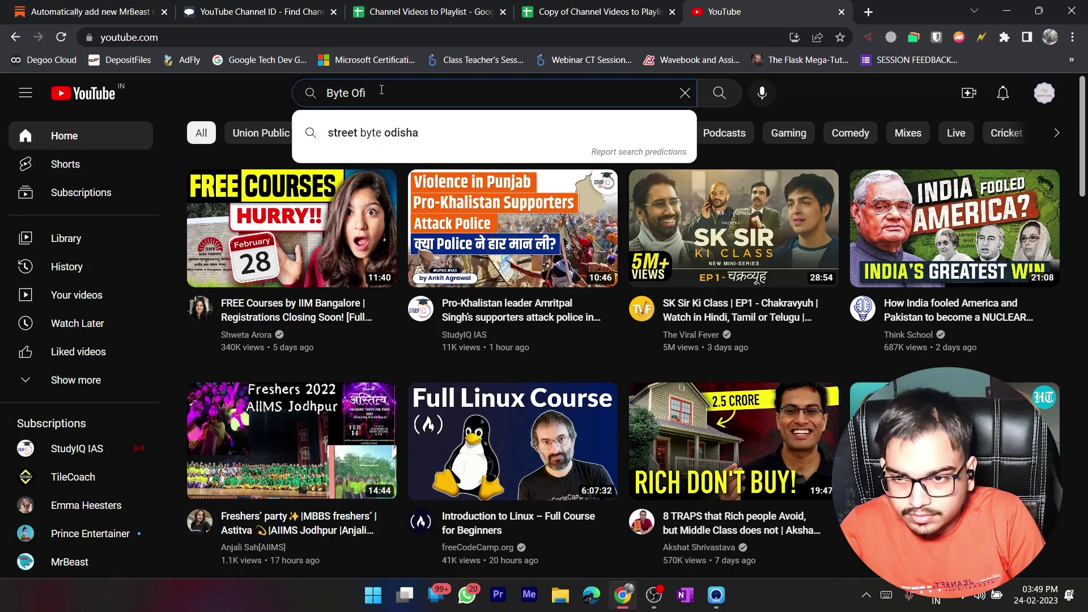
{"action": "key", "text": "BackSpace"}
{"action": "type", "text": "f"}
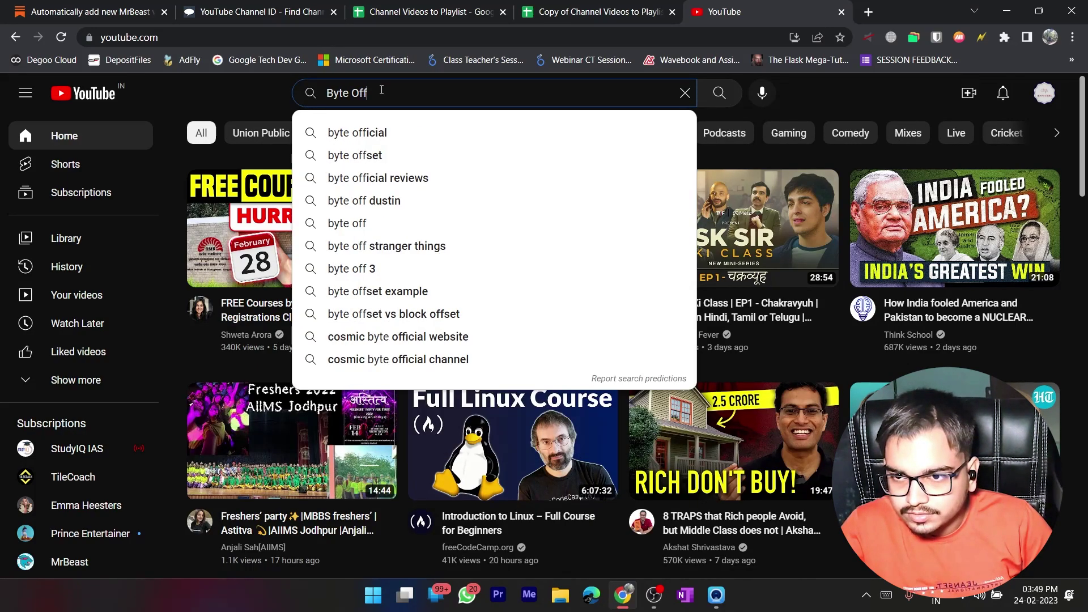
{"action": "left_click", "coordinate": [367, 135]}
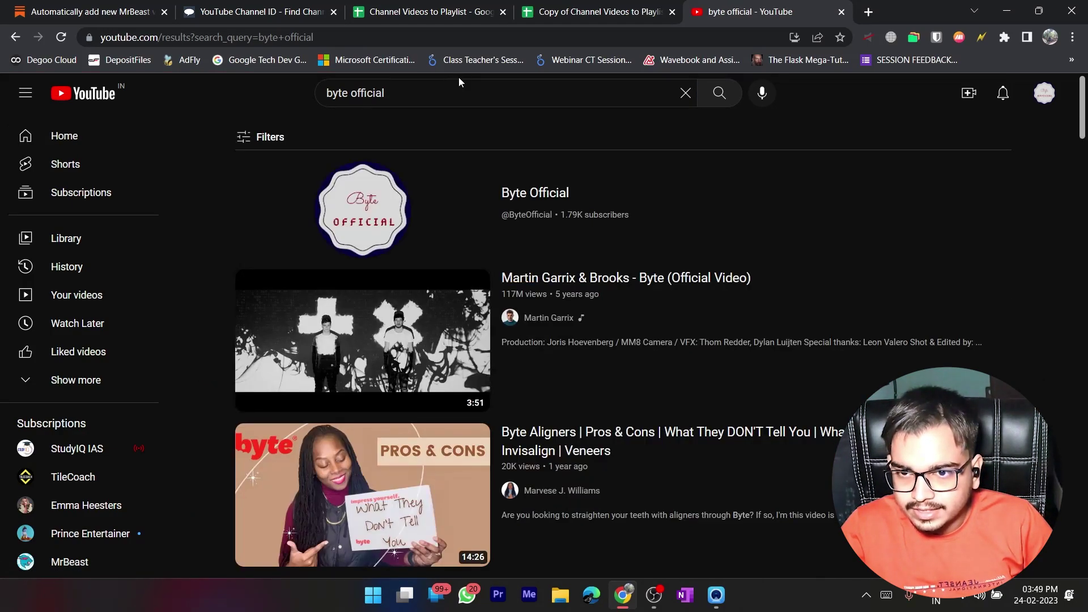
{"action": "left_click", "coordinate": [536, 166]}
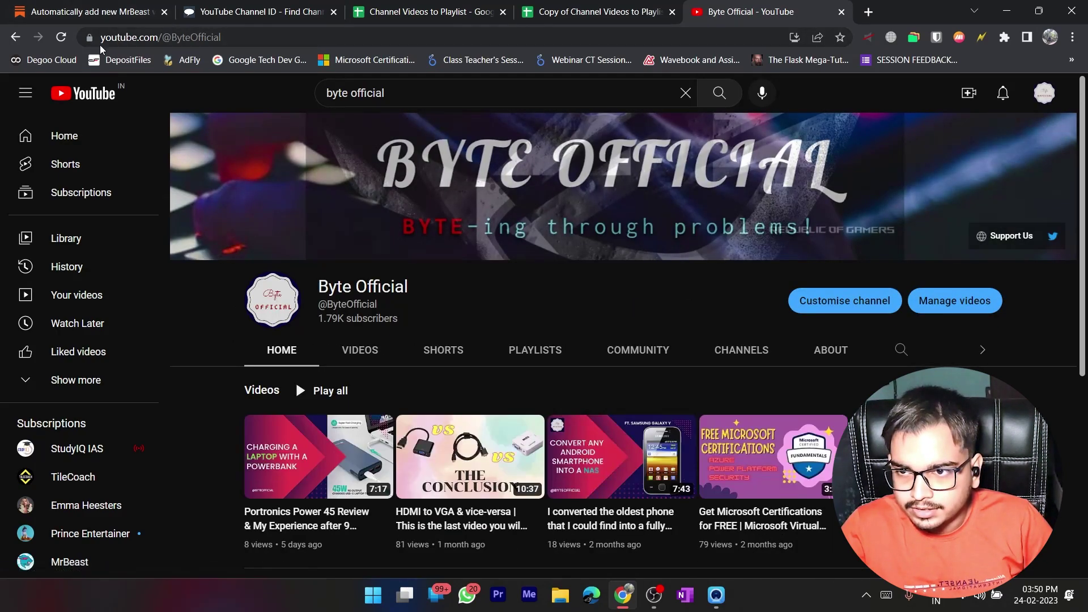
{"action": "left_click", "coordinate": [242, 32]}
{"action": "key", "text": "ctrl+c"}
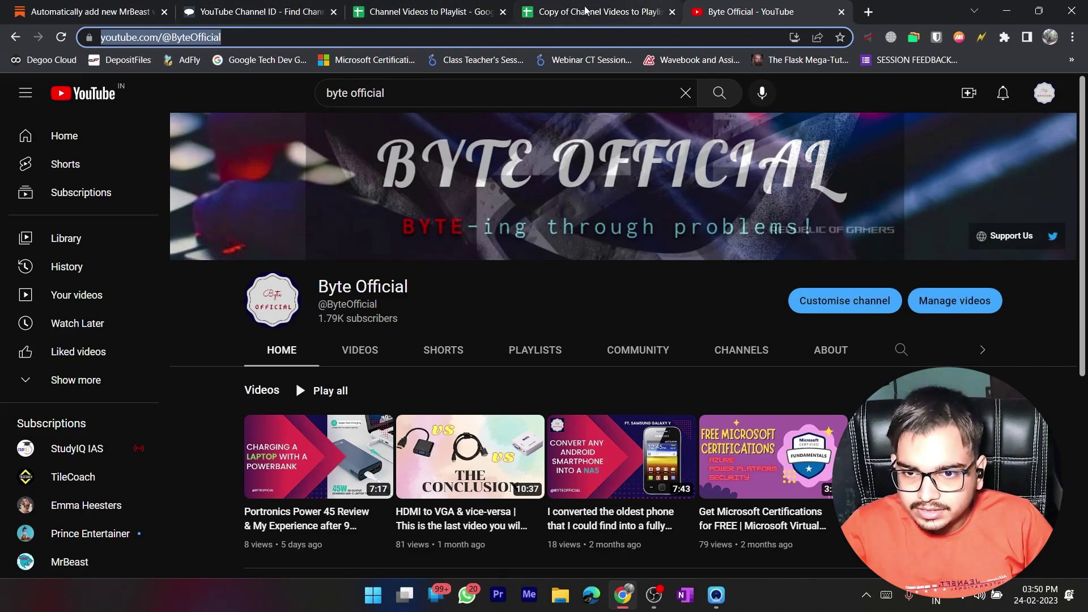
{"action": "left_click", "coordinate": [242, 10]}
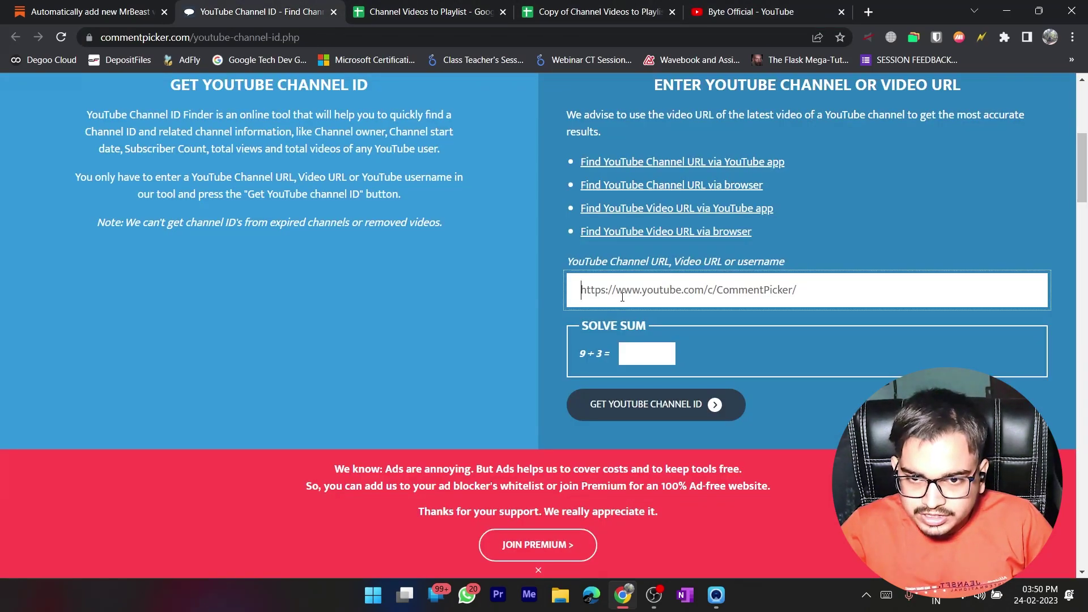
{"action": "key", "text": "ctrl+v"}
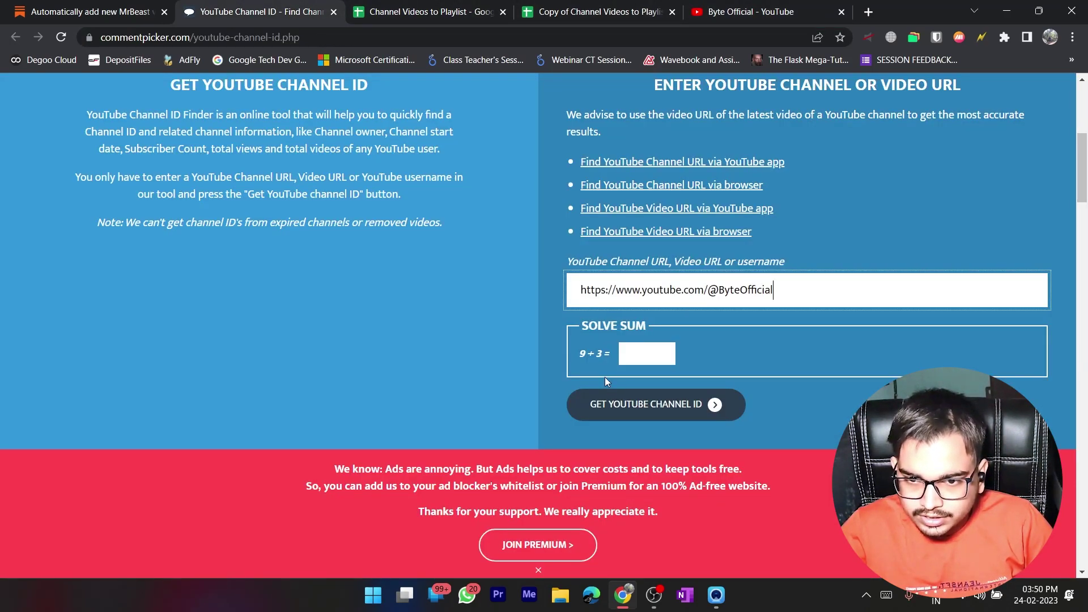
{"action": "left_click", "coordinate": [653, 356]}
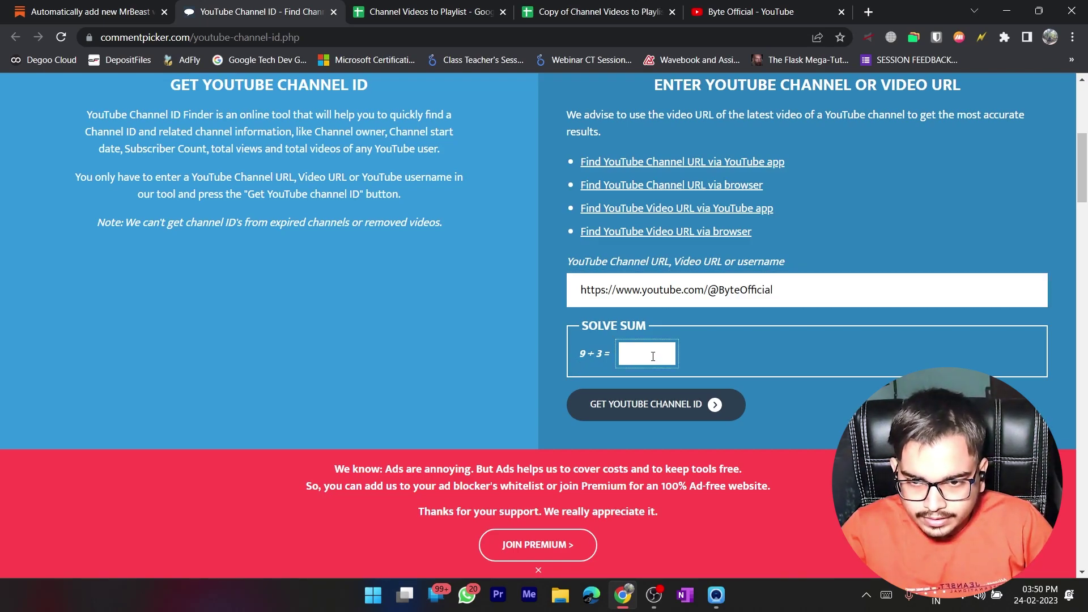
{"action": "left_click", "coordinate": [656, 405]}
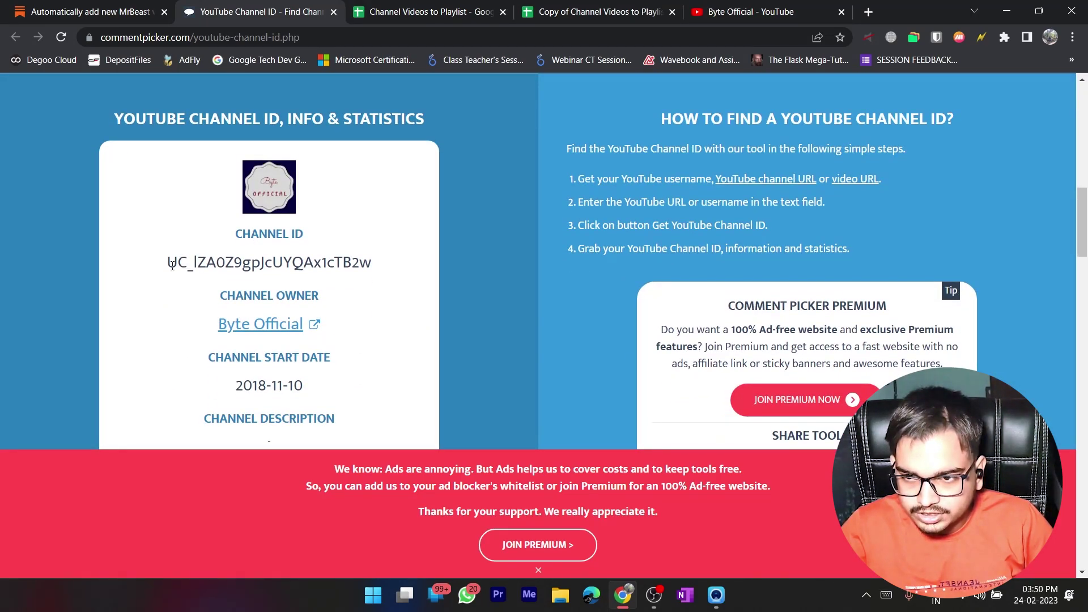
{"action": "left_click_drag", "start_coordinate": [168, 263], "coordinate": [371, 272]}
{"action": "key", "text": "ctrl+c"}
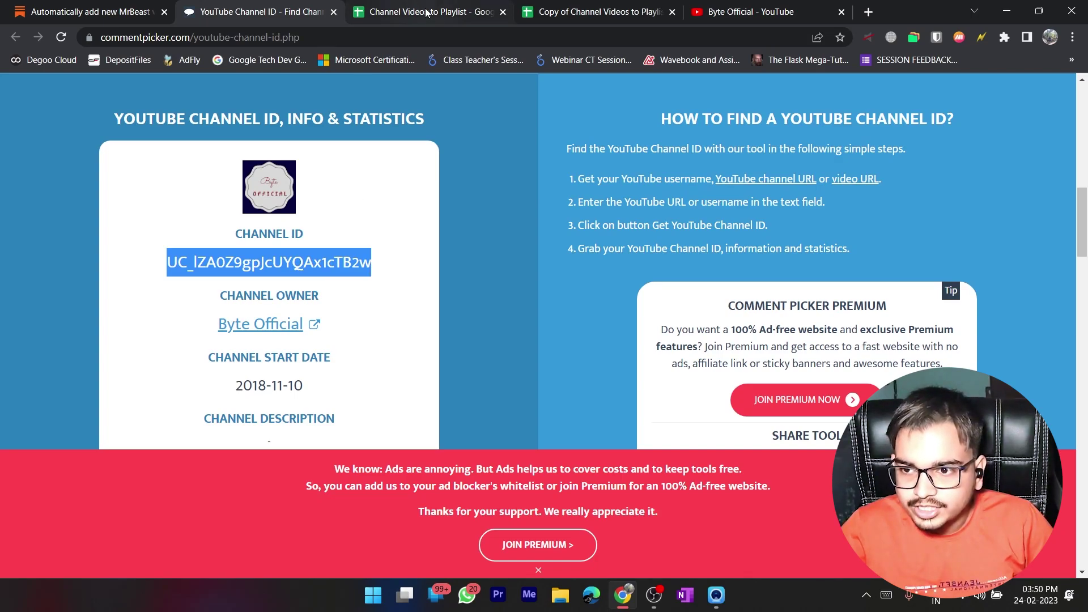
Step: Add Byte Official in B7 with channel ID UC_lZA0Z9gpJcUYQAx1cTB2w pasted as plain values in C7
{"action": "left_click", "coordinate": [572, 11]}
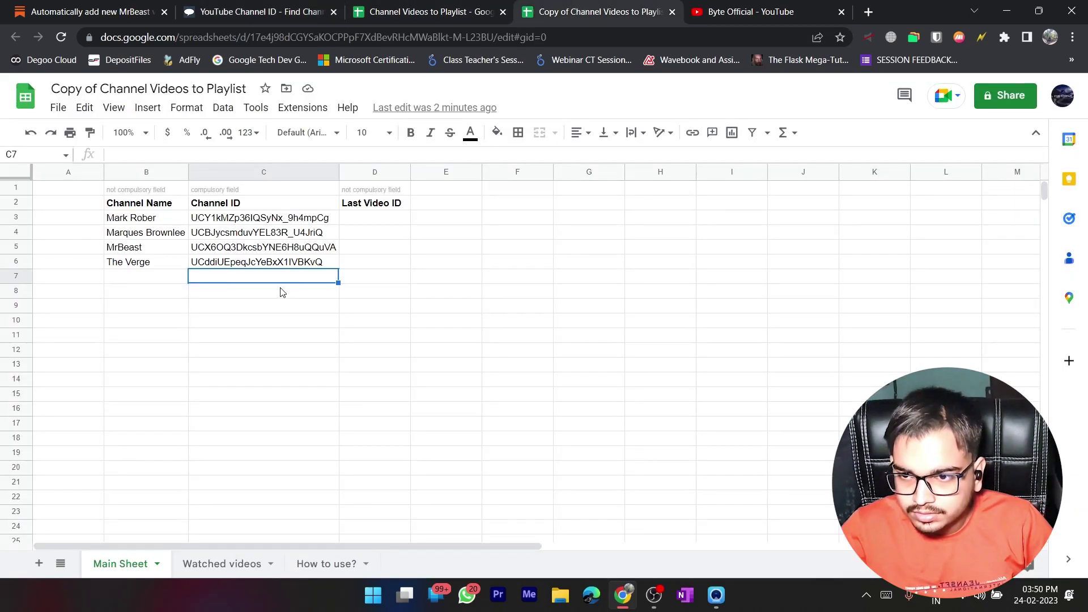
{"action": "key", "text": "ctrl+v"}
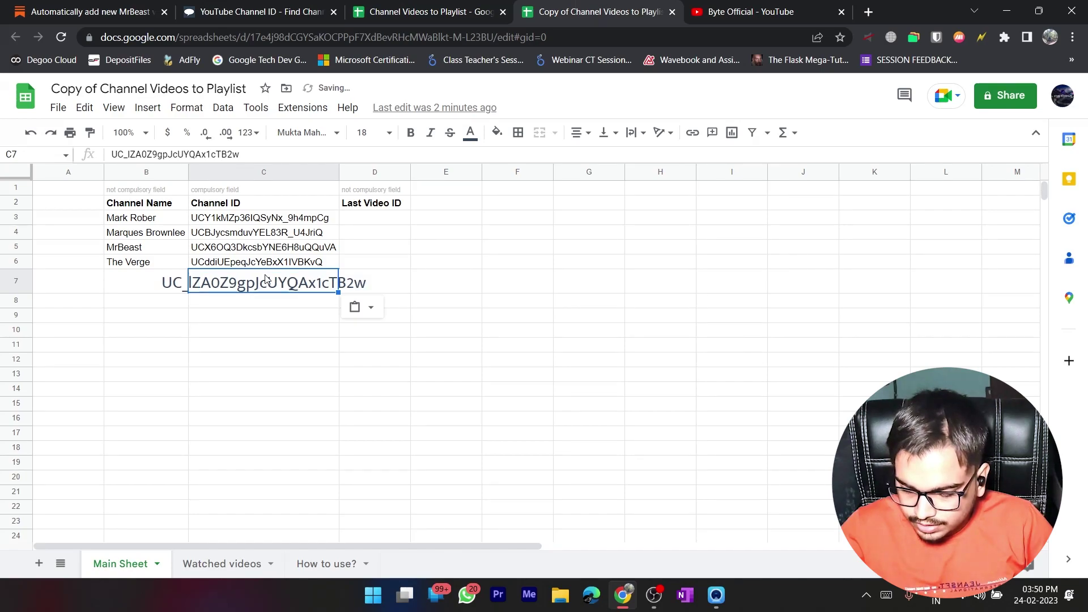
{"action": "key", "text": "ctrl+z"}
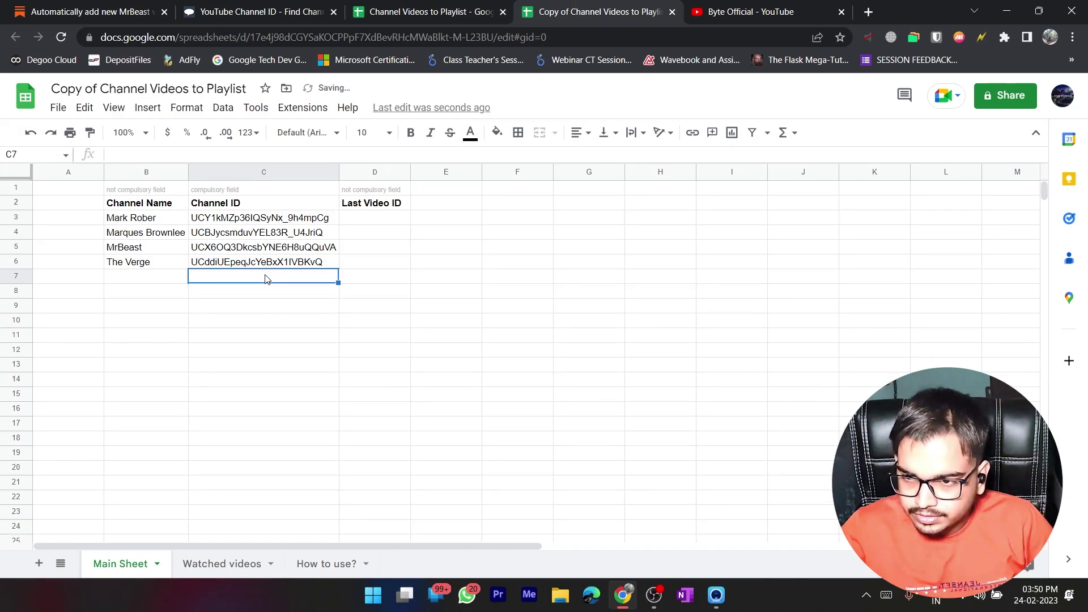
{"action": "key", "text": "ctrl+shift+v"}
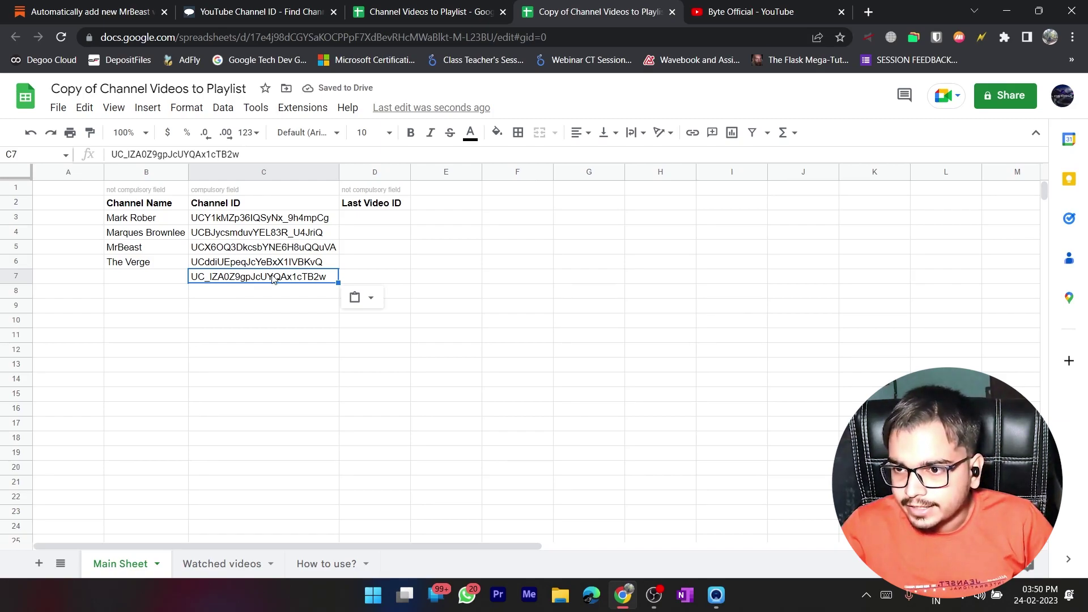
{"action": "left_click", "coordinate": [150, 280]}
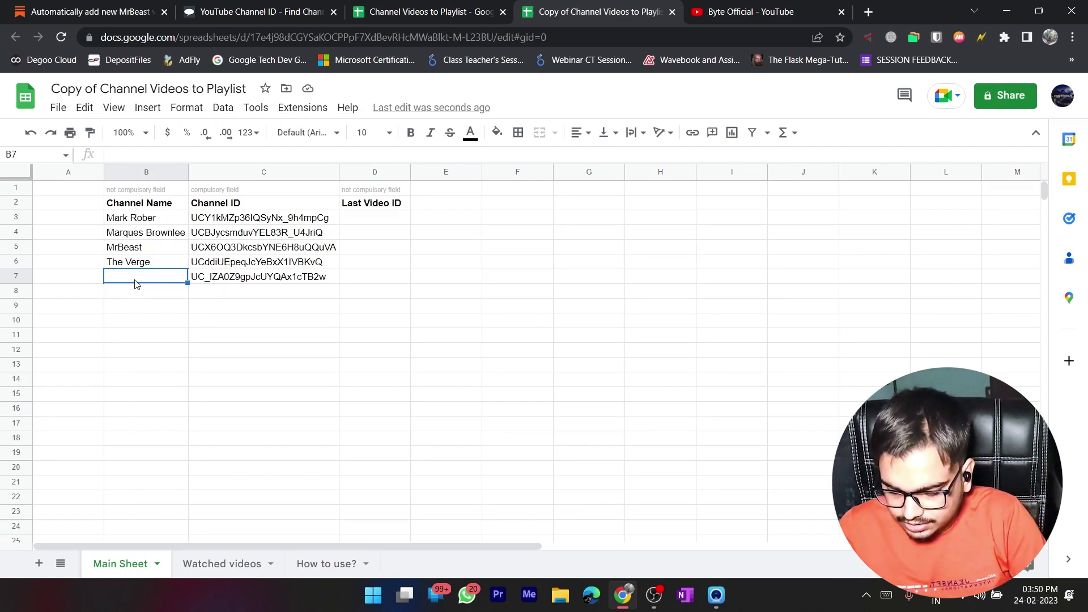
{"action": "type", "text": "Byt"}
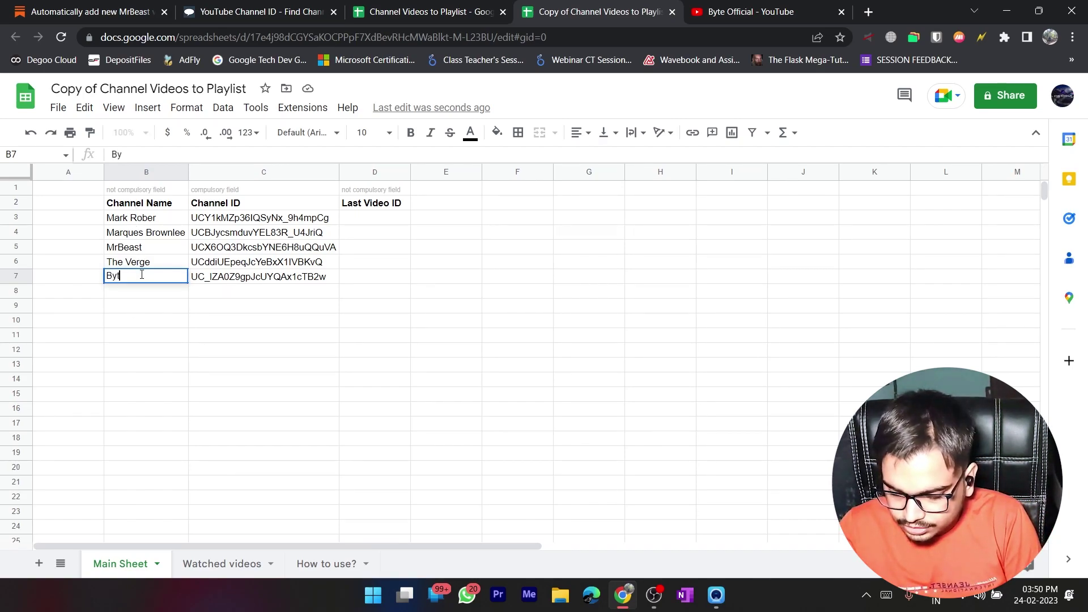
{"action": "type", "text": "e Official"}
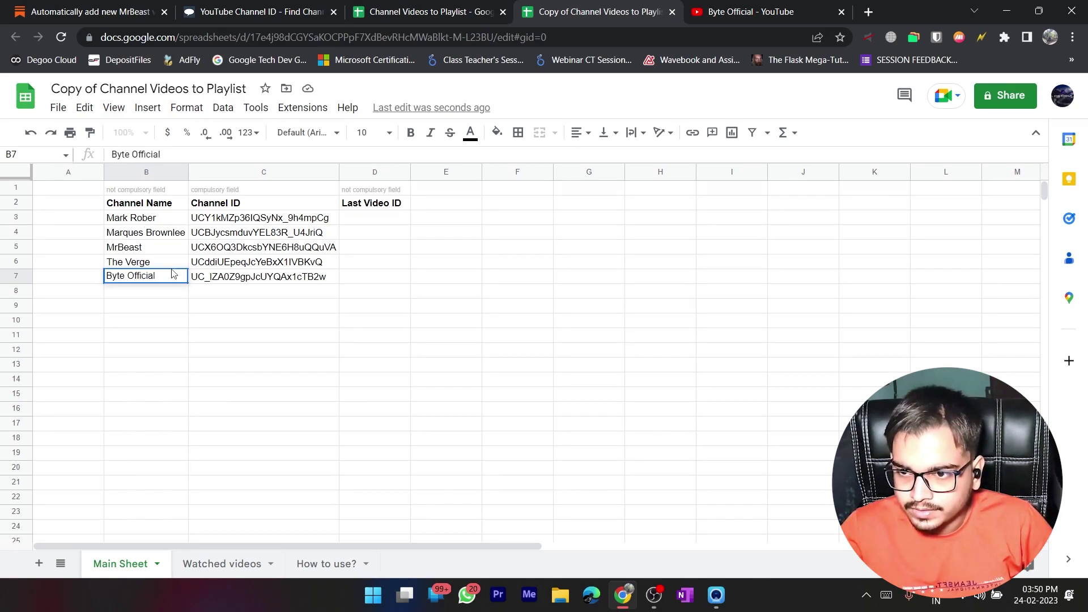
{"action": "left_click", "coordinate": [225, 292]}
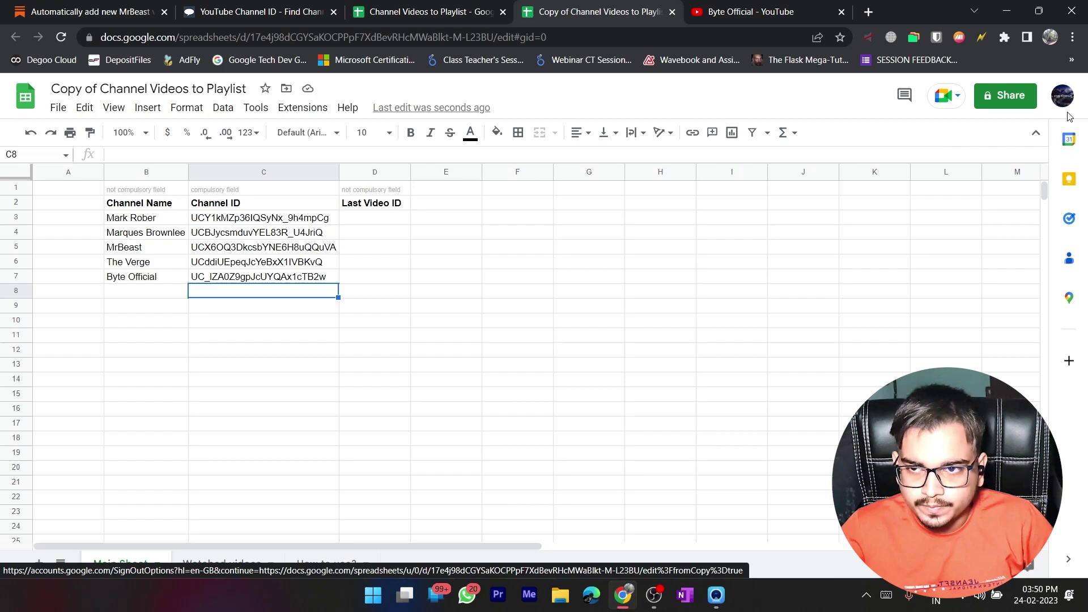
Step: Return to YouTube's home feed and open the first recommended video's options menu
{"action": "left_click", "coordinate": [736, 16]}
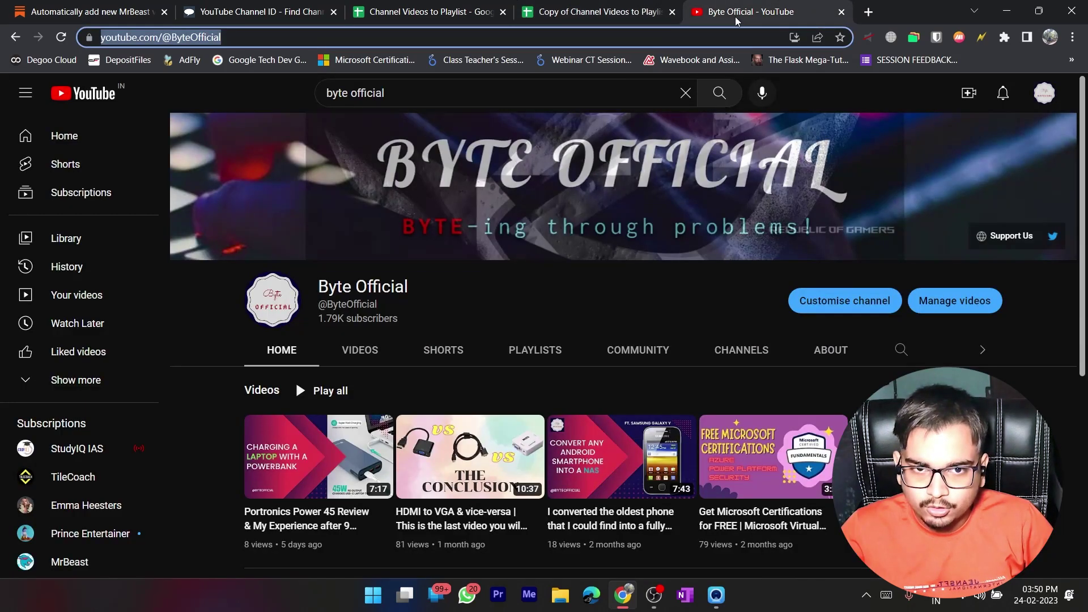
{"action": "left_click", "coordinate": [1038, 95]}
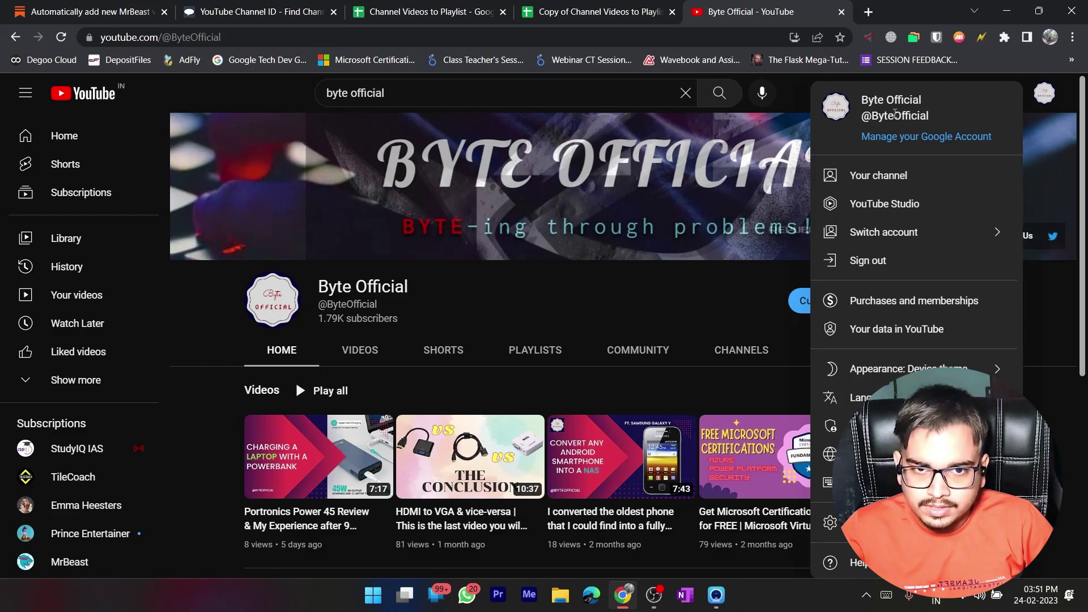
{"action": "left_click", "coordinate": [1044, 97]}
{"action": "left_click", "coordinate": [17, 146]}
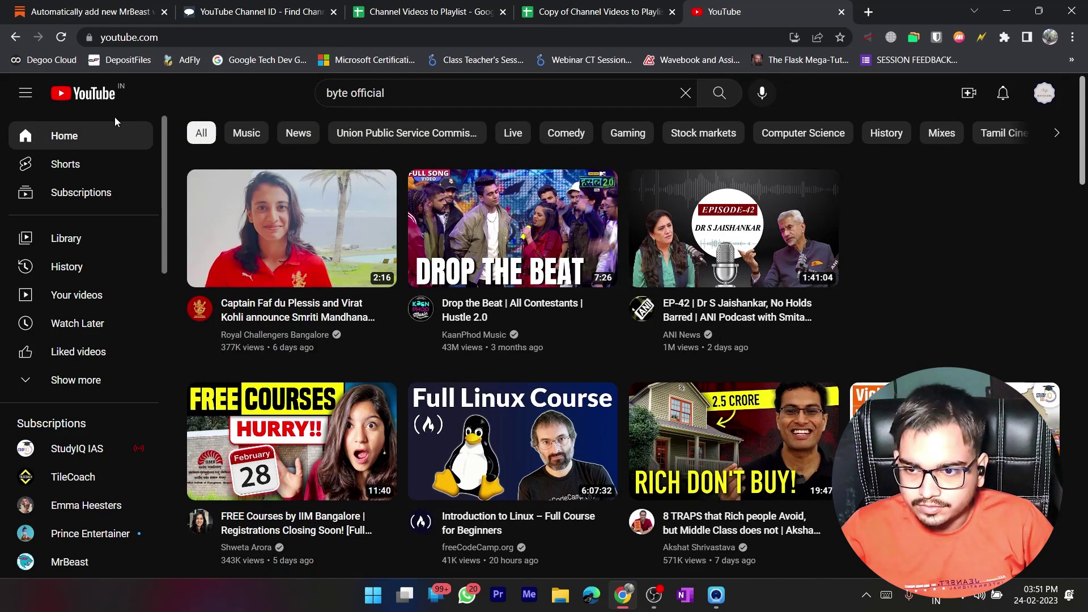
{"action": "mouse_move", "coordinate": [304, 278]}
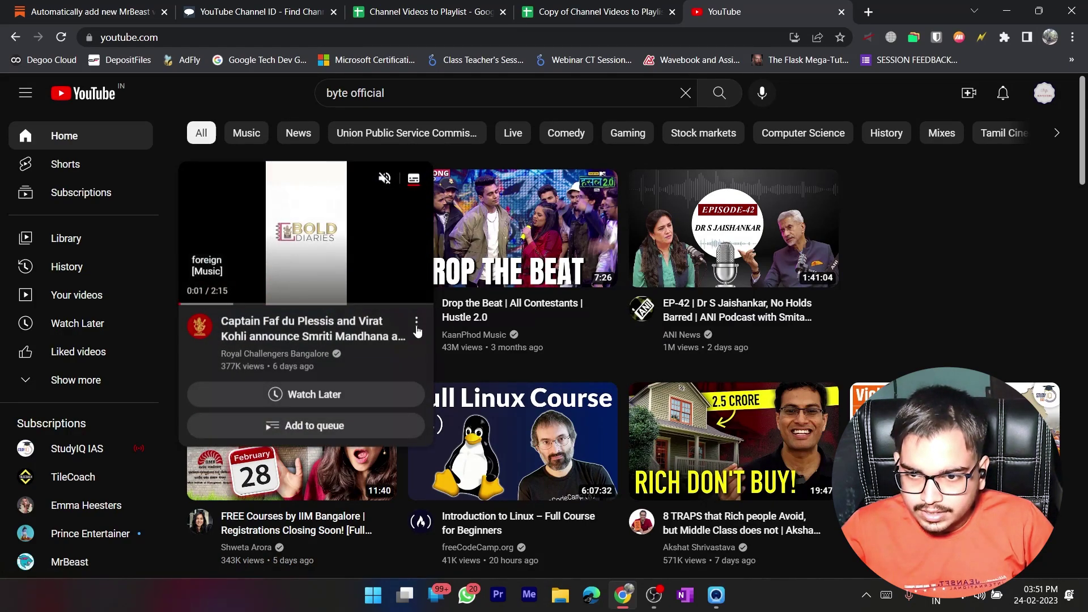
{"action": "left_click", "coordinate": [417, 328]}
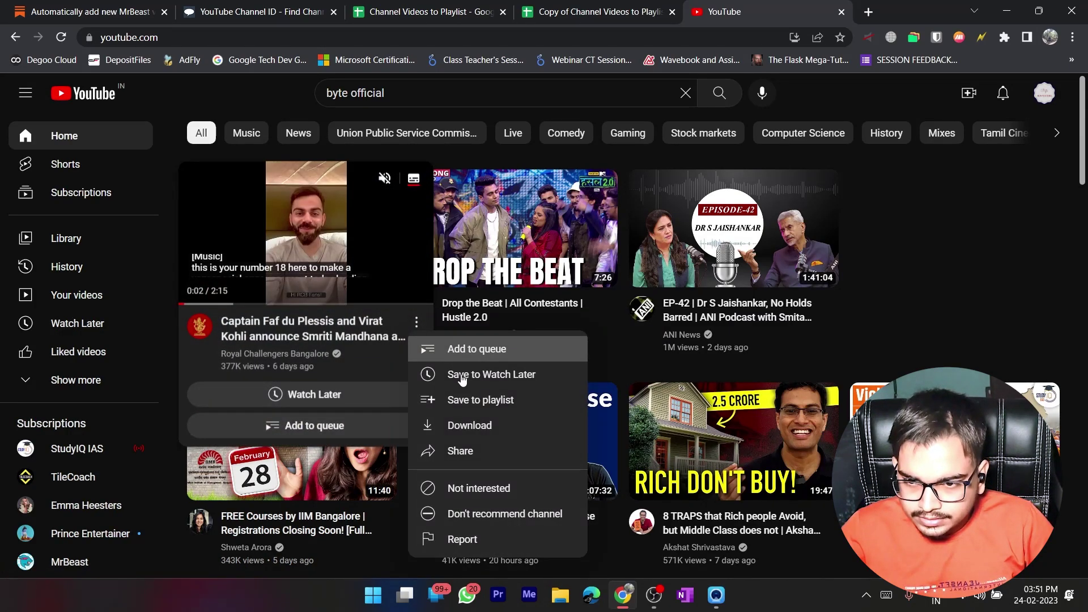
Step: Save the video to a new private playlist named 'Demo Watch Later'
{"action": "left_click", "coordinate": [498, 400]}
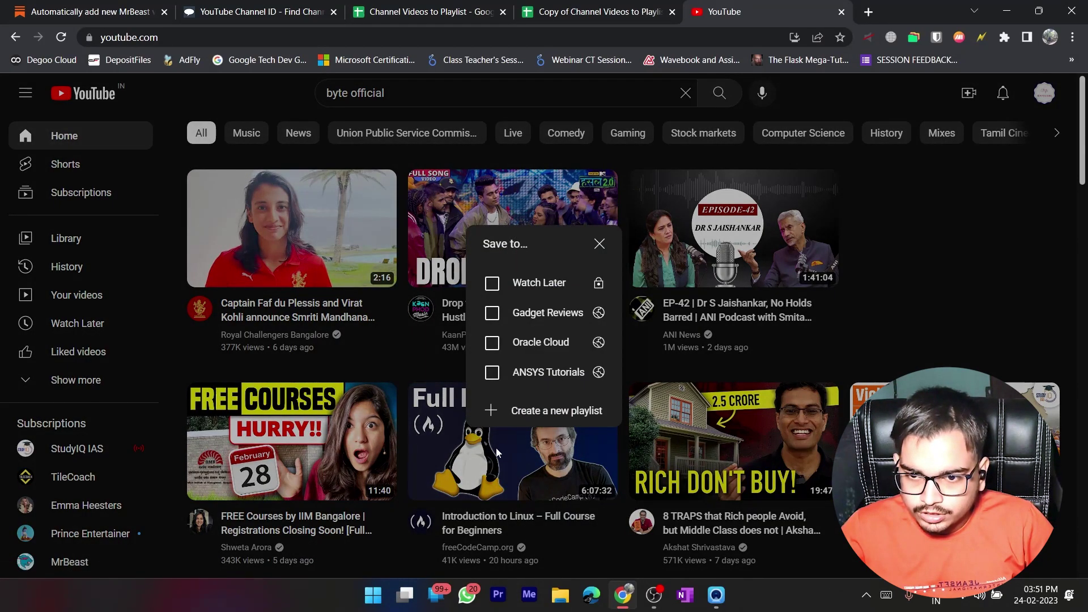
{"action": "left_click", "coordinate": [536, 418]}
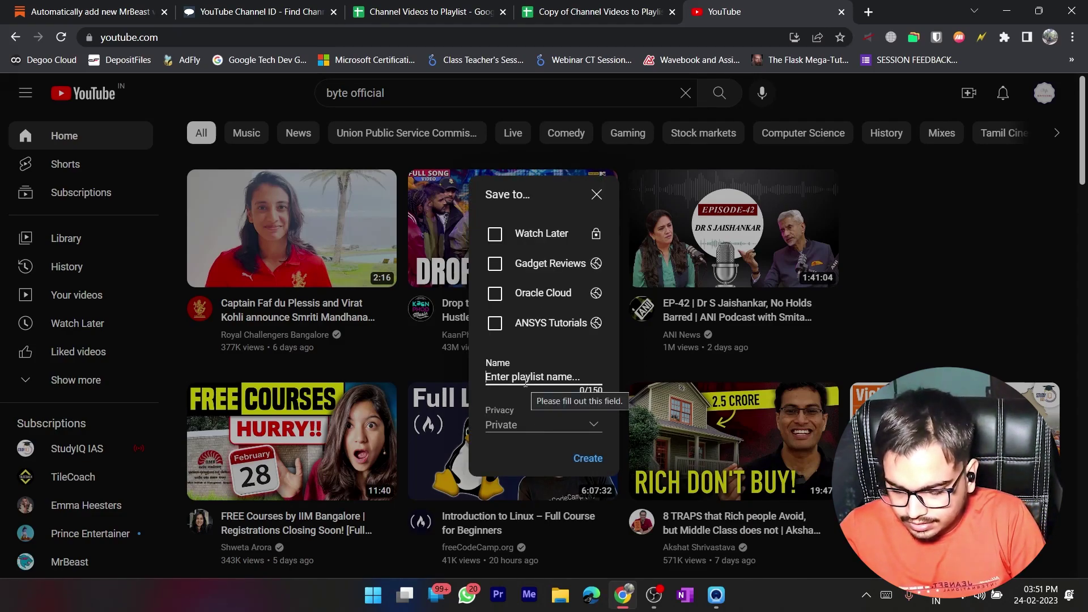
{"action": "type", "text": "Demo "}
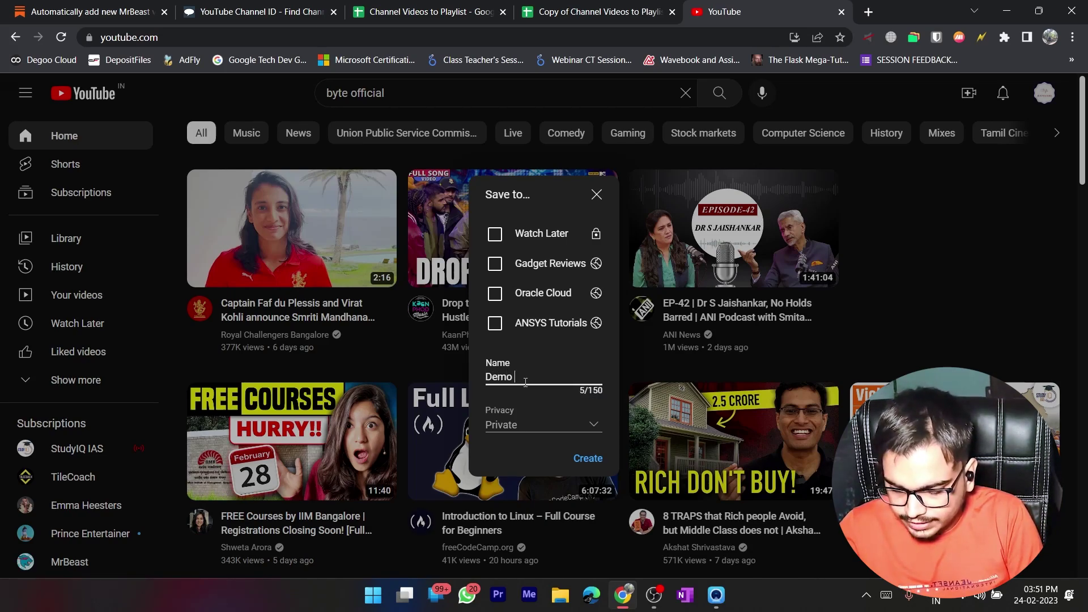
{"action": "type", "text": "Watch Later"}
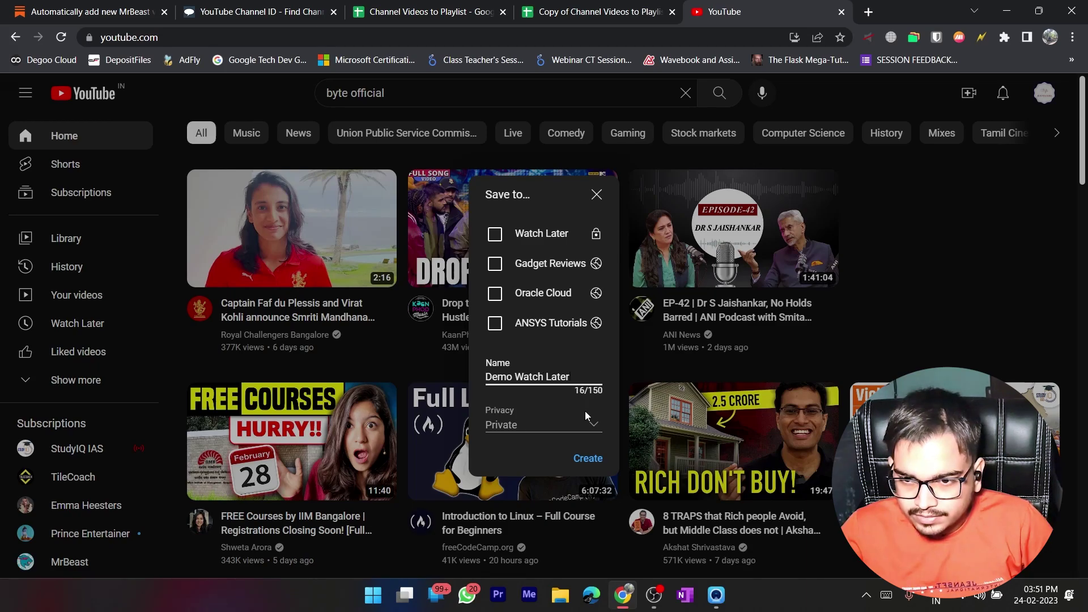
{"action": "left_click", "coordinate": [592, 425]}
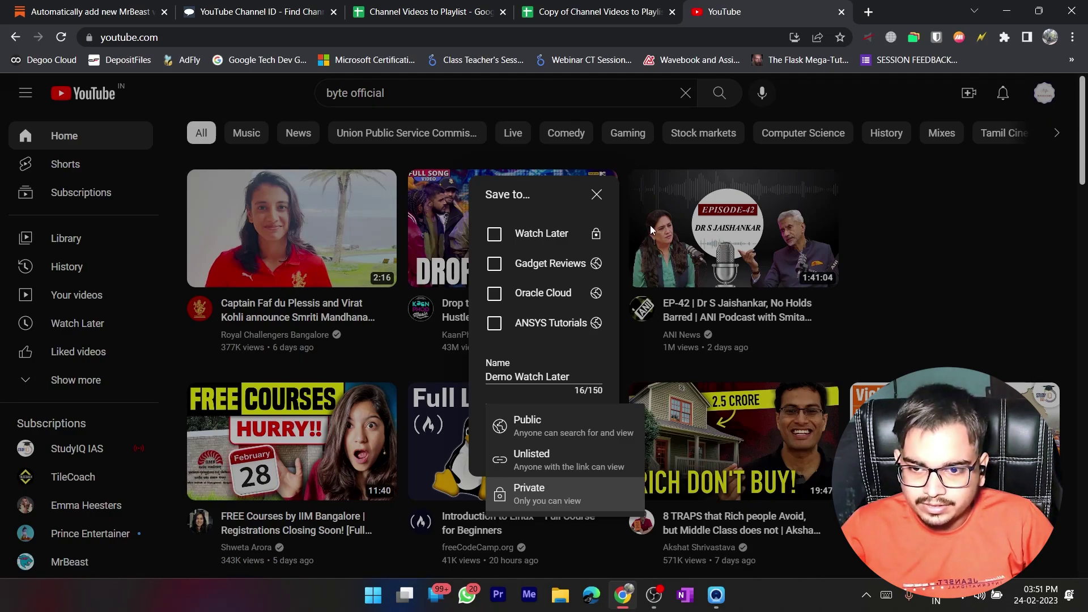
{"action": "left_click", "coordinate": [559, 505]}
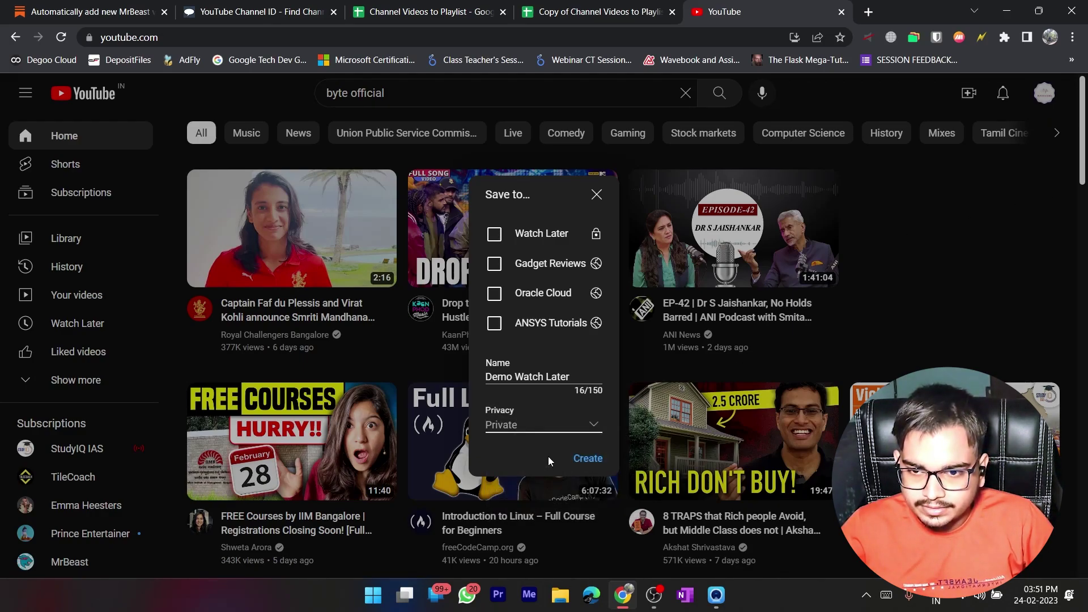
{"action": "left_click", "coordinate": [588, 459]}
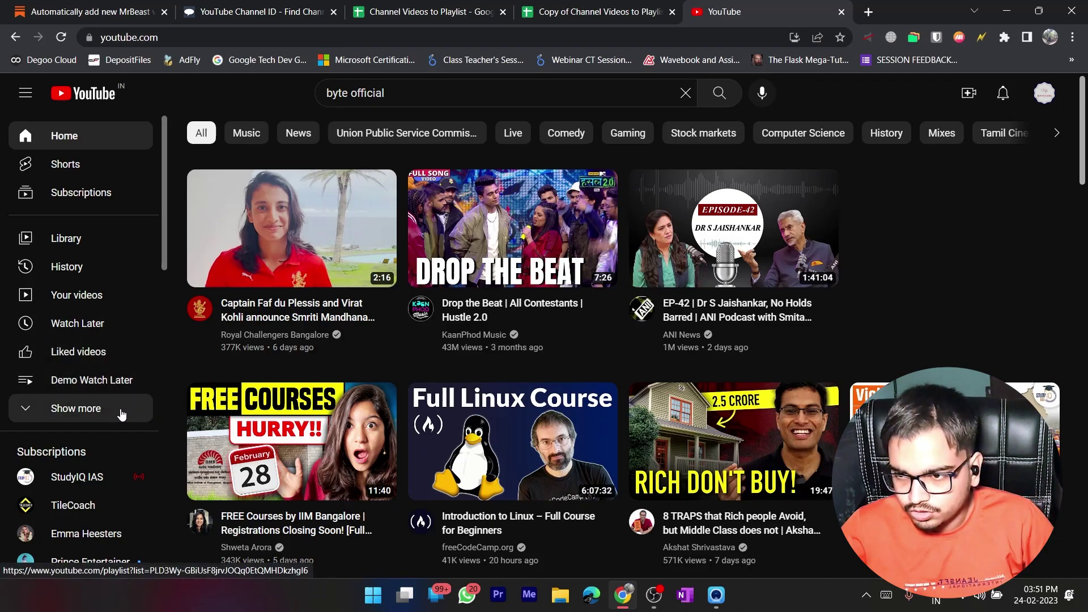
Step: Open Demo Watch Later from the sidebar to confirm it, then return to the copied spreadsheet
{"action": "left_click", "coordinate": [63, 409]}
{"action": "scroll", "coordinate": [63, 363], "scroll_direction": "down", "scroll_amount": 4}
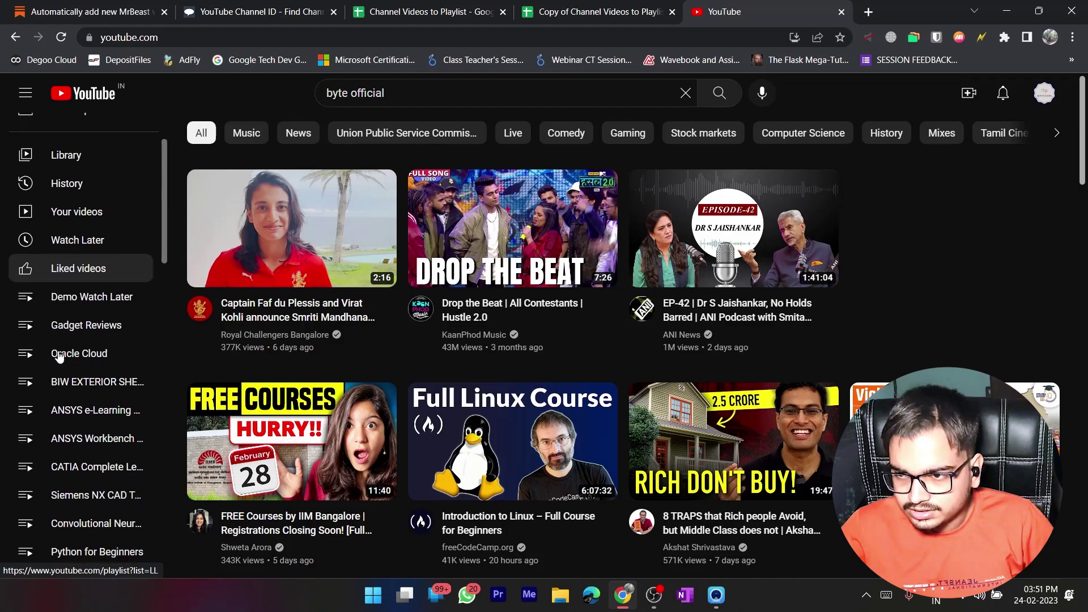
{"action": "scroll", "coordinate": [113, 309], "scroll_direction": "up", "scroll_amount": 3}
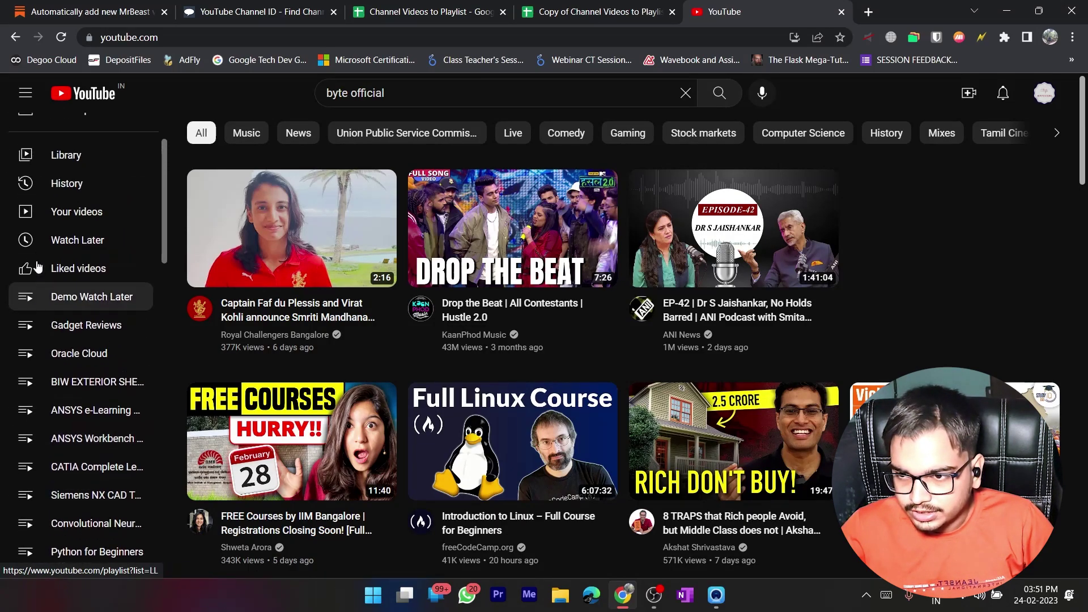
{"action": "left_click", "coordinate": [114, 314]}
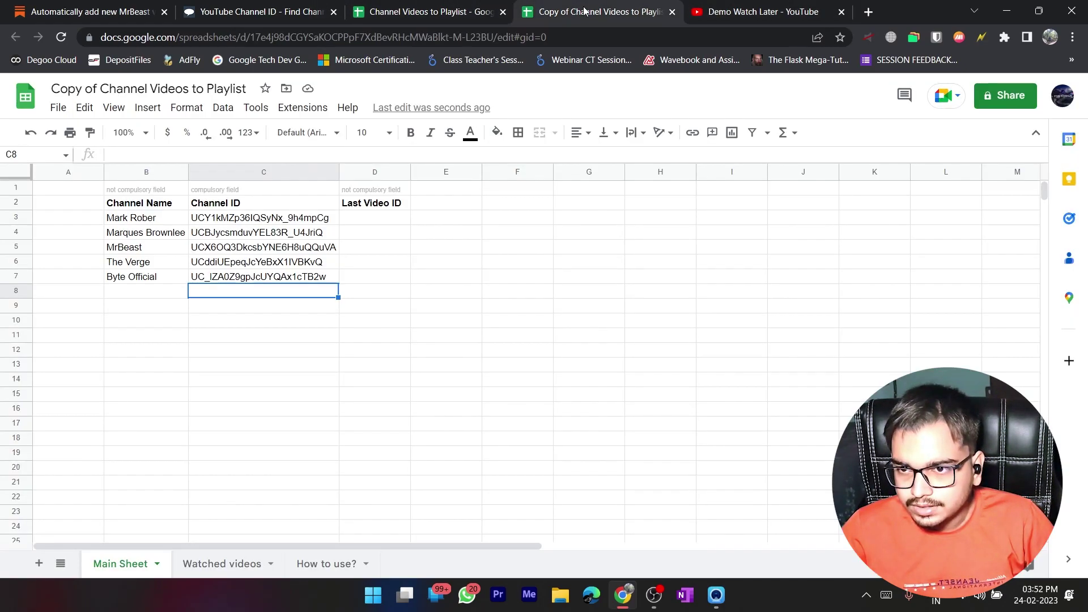
{"action": "left_click", "coordinate": [589, 12]}
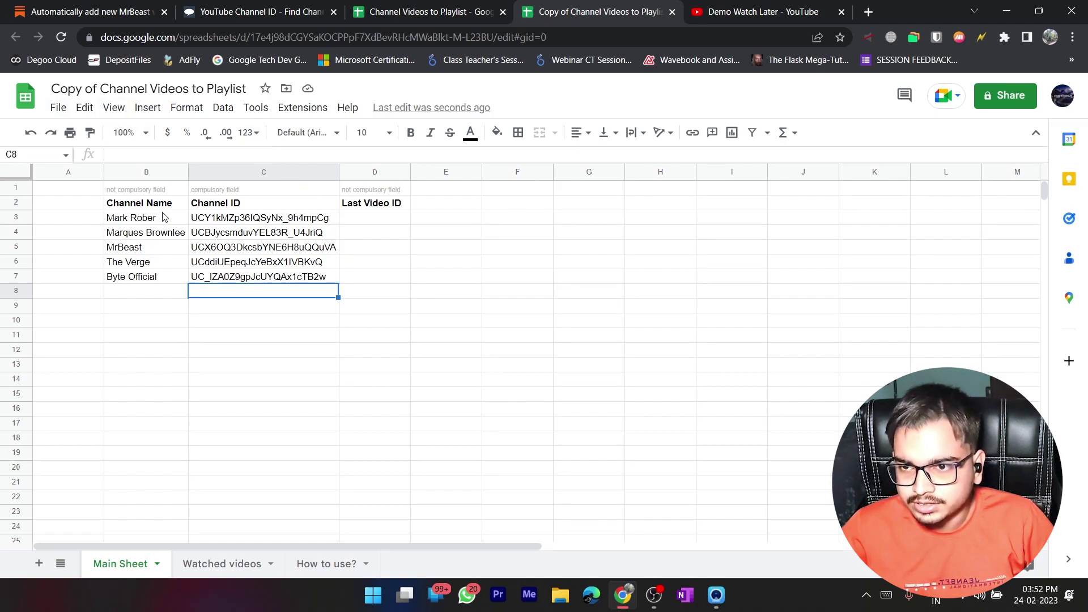
Step: Open the 'Script for Channel Videos to Playlist' Apps Script project from Extensions, then return to the spreadsheet
{"action": "left_click", "coordinate": [287, 115]}
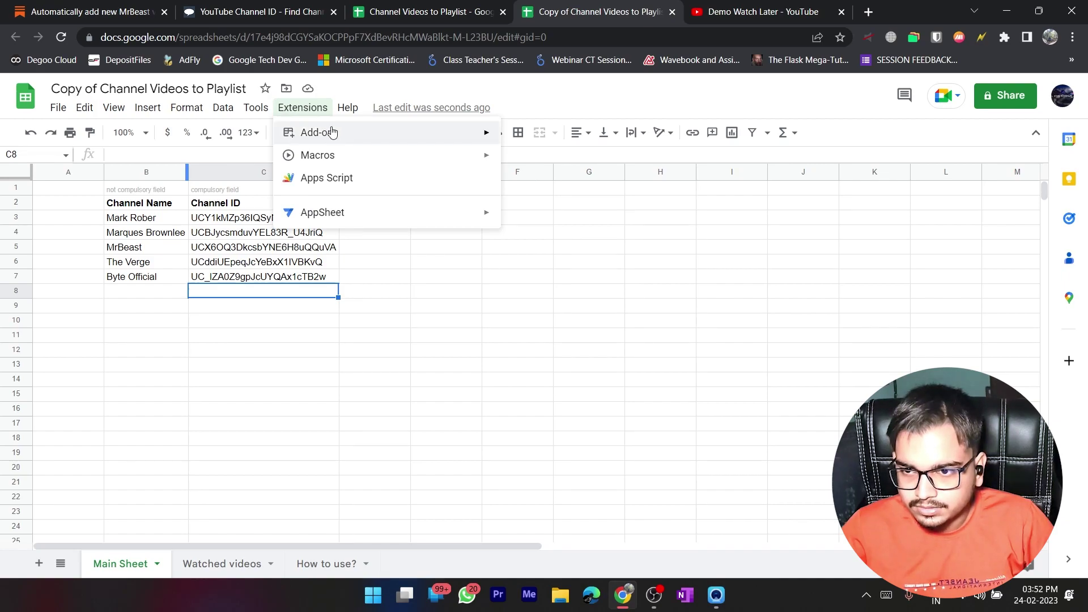
{"action": "left_click", "coordinate": [333, 179]}
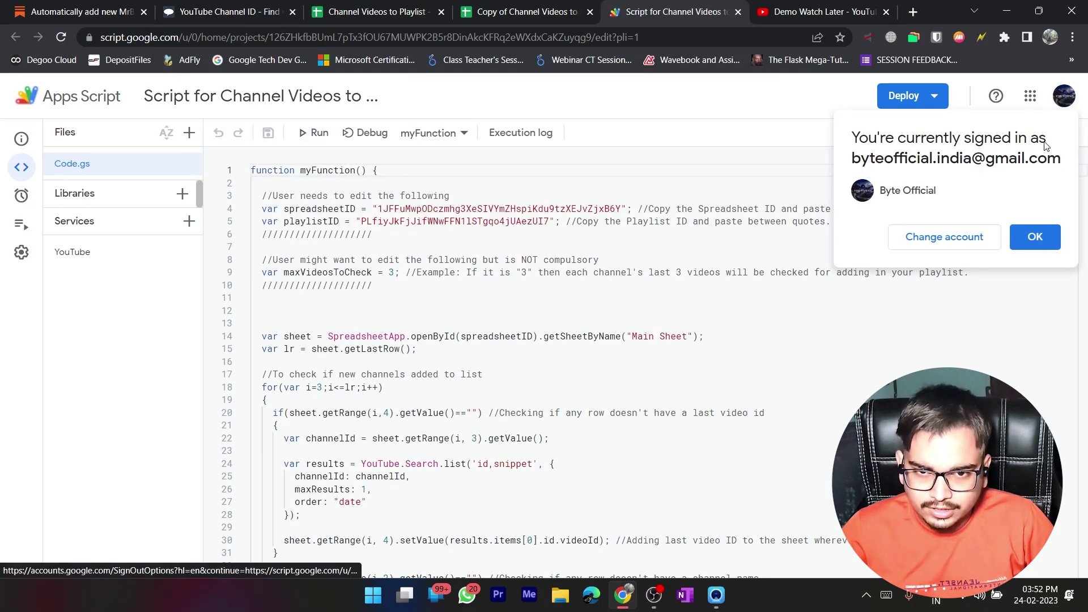
{"action": "left_click", "coordinate": [1033, 239]}
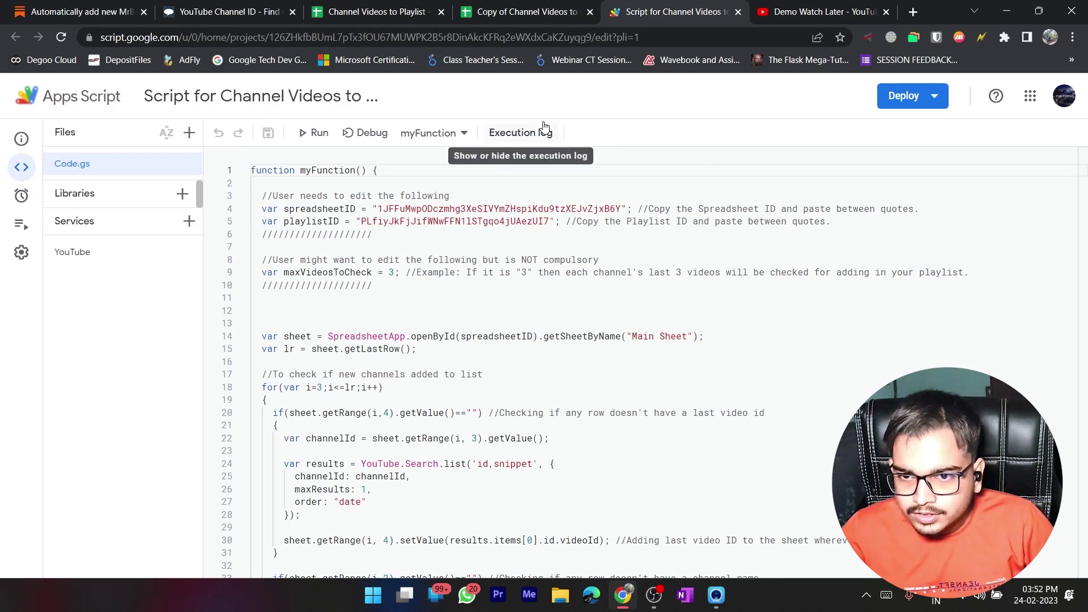
{"action": "left_click", "coordinate": [487, 13]}
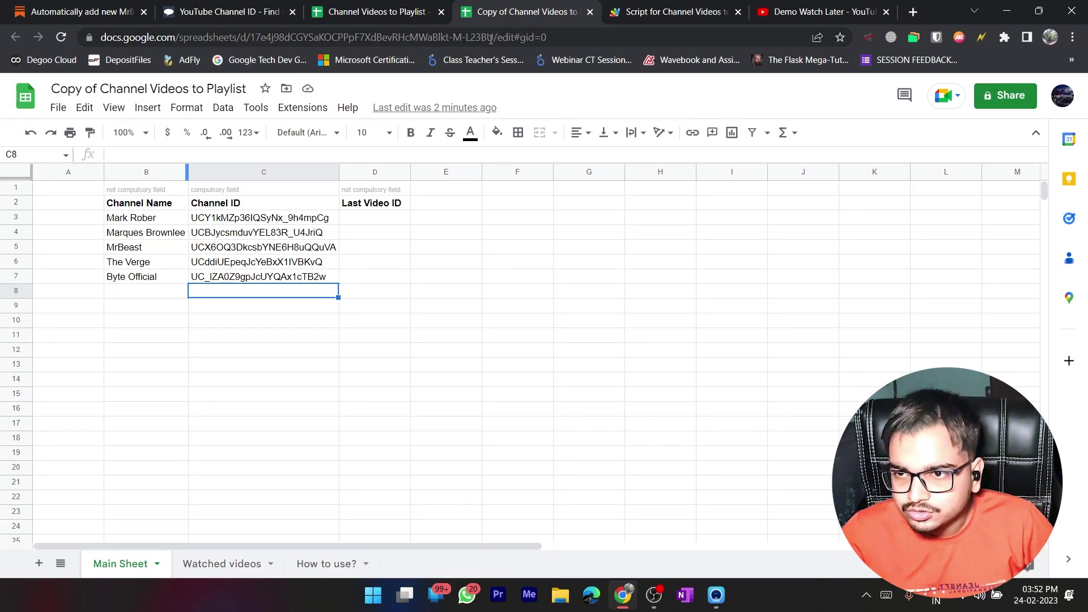
Step: Paste the copied spreadsheet's ID from its URL into spreadsheetID on line 4 of Code.gs
{"action": "left_click_drag", "start_coordinate": [253, 40], "coordinate": [490, 26]}
{"action": "key", "text": "ctrl+c"}
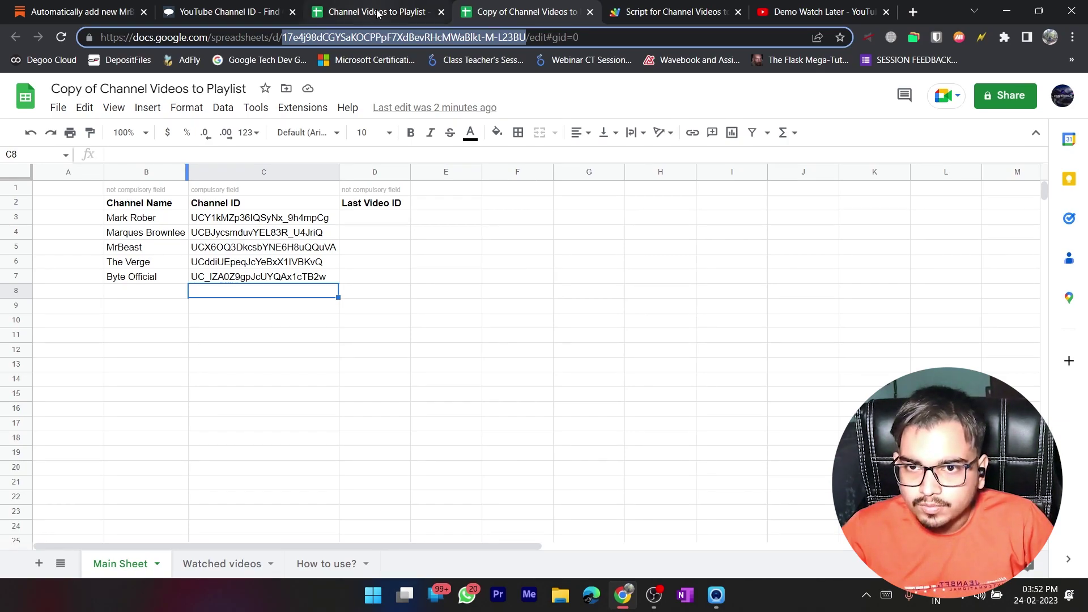
{"action": "left_click", "coordinate": [672, 12]}
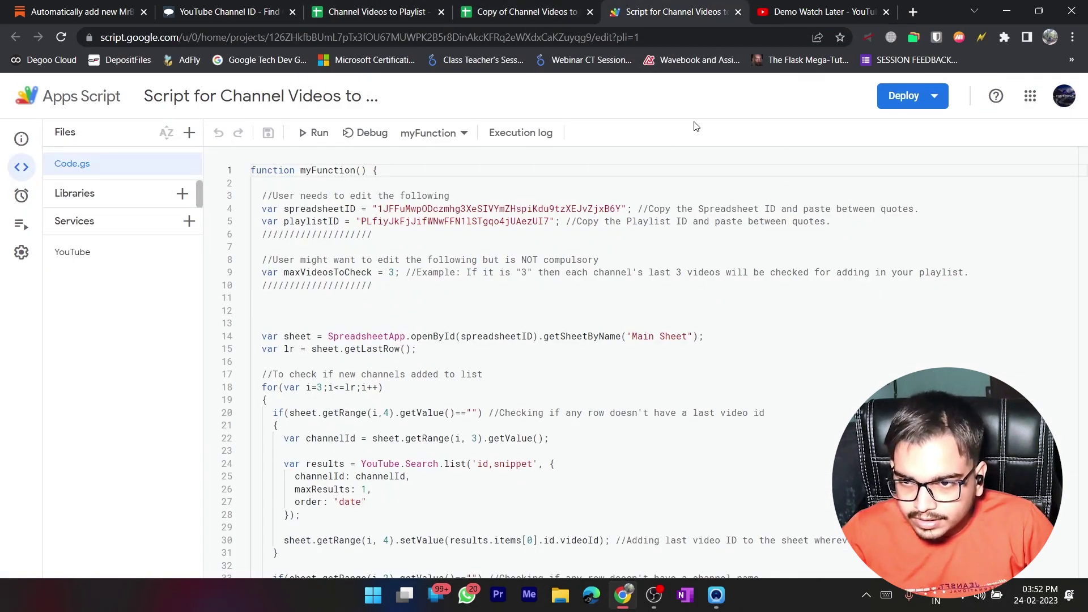
{"action": "left_click_drag", "start_coordinate": [380, 206], "coordinate": [620, 205]}
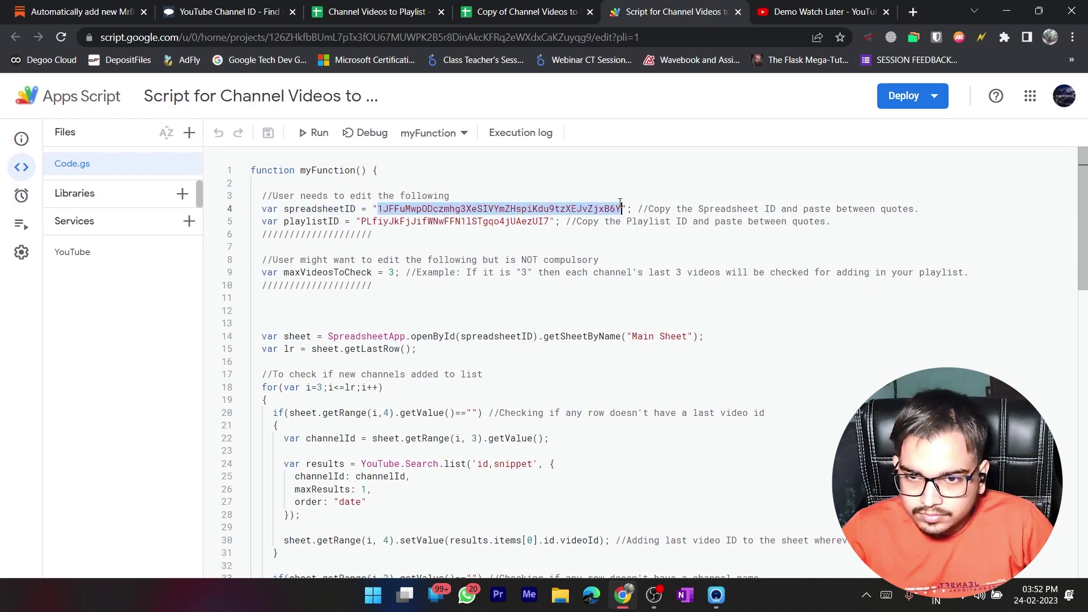
{"action": "key", "text": "ctrl+v"}
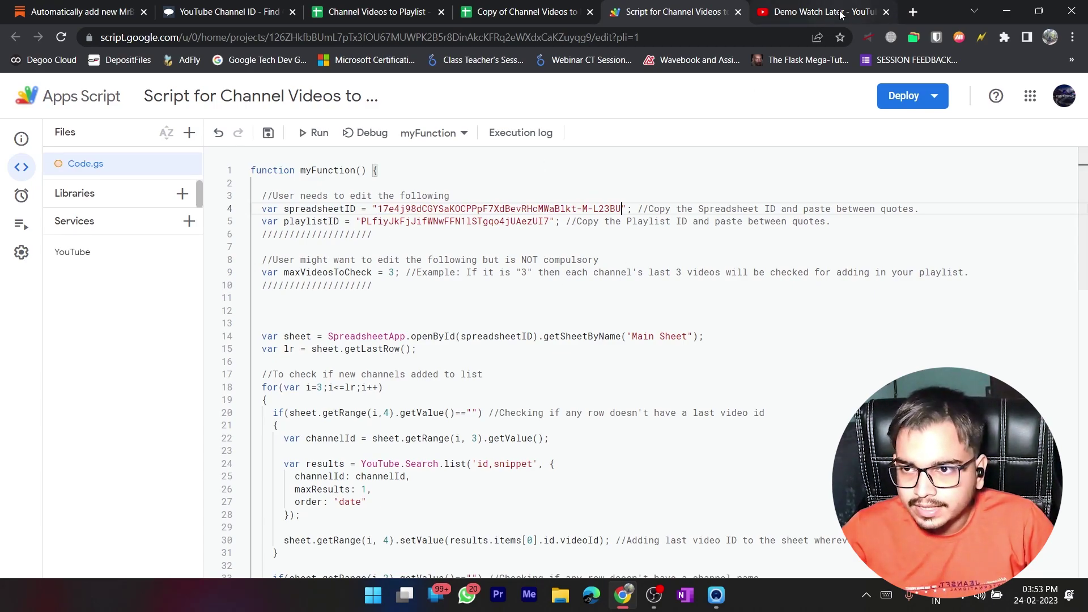
{"action": "left_click", "coordinate": [822, 12]}
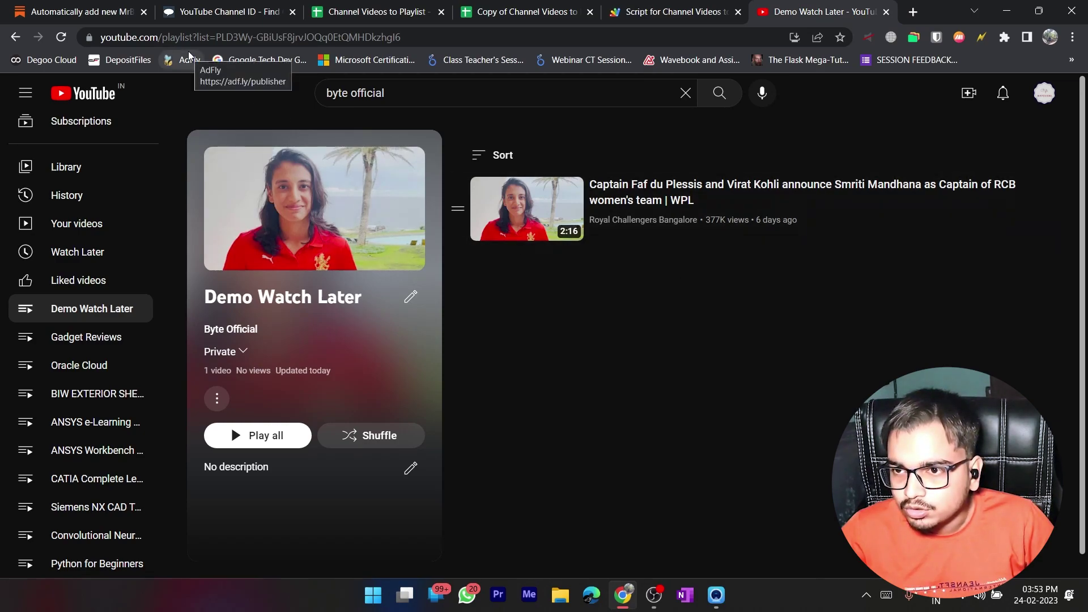
Step: Replace playlistID on line 5 with the Demo Watch Later playlist's list= ID
{"action": "left_click_drag", "start_coordinate": [216, 37], "coordinate": [402, 37]}
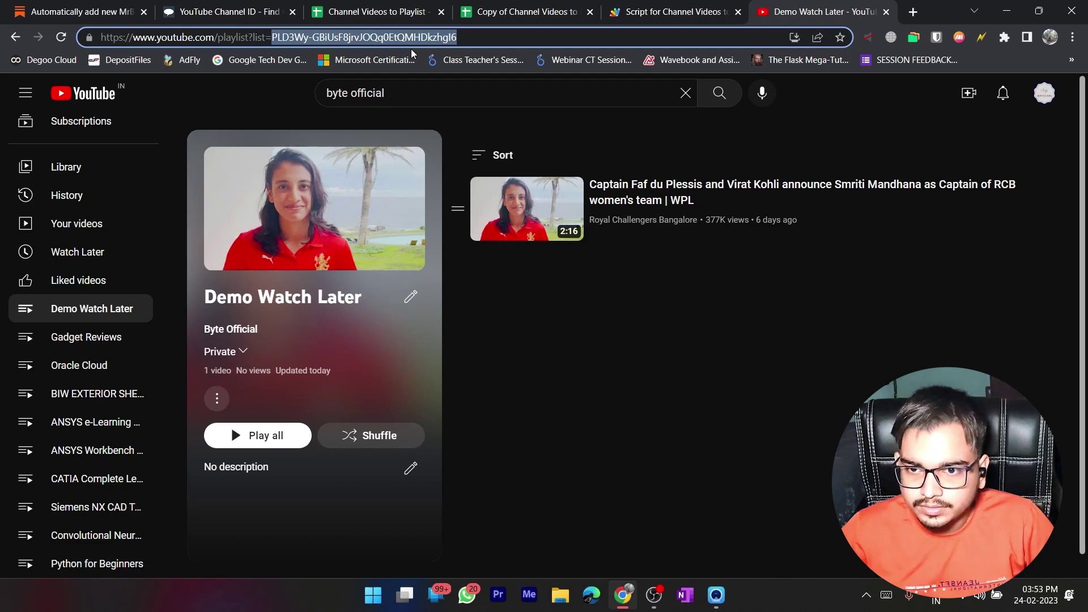
{"action": "left_click", "coordinate": [672, 11]}
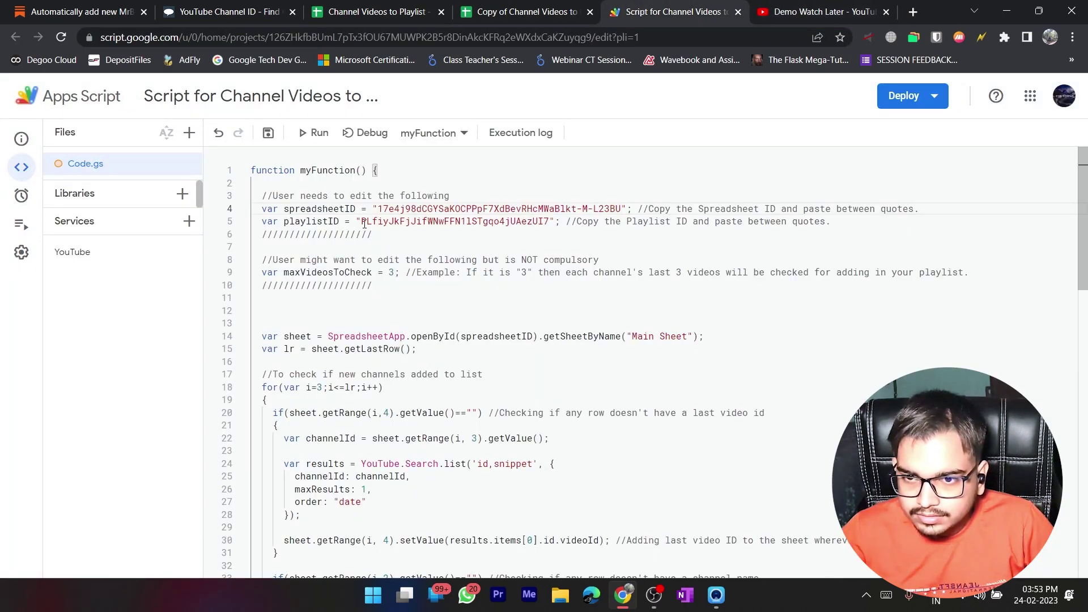
{"action": "left_click_drag", "start_coordinate": [364, 223], "coordinate": [551, 222]}
{"action": "type", "text": "PLD3Wy-GBiUsF8jrvJOQq0EtQMHDkzhgI6"}
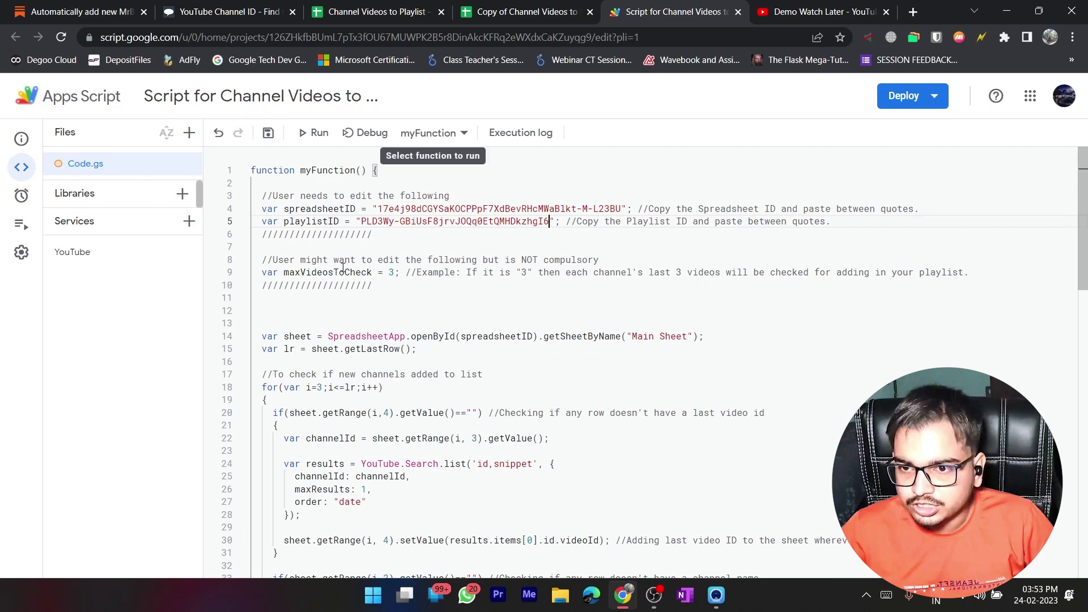
{"action": "double_click", "coordinate": [391, 273]}
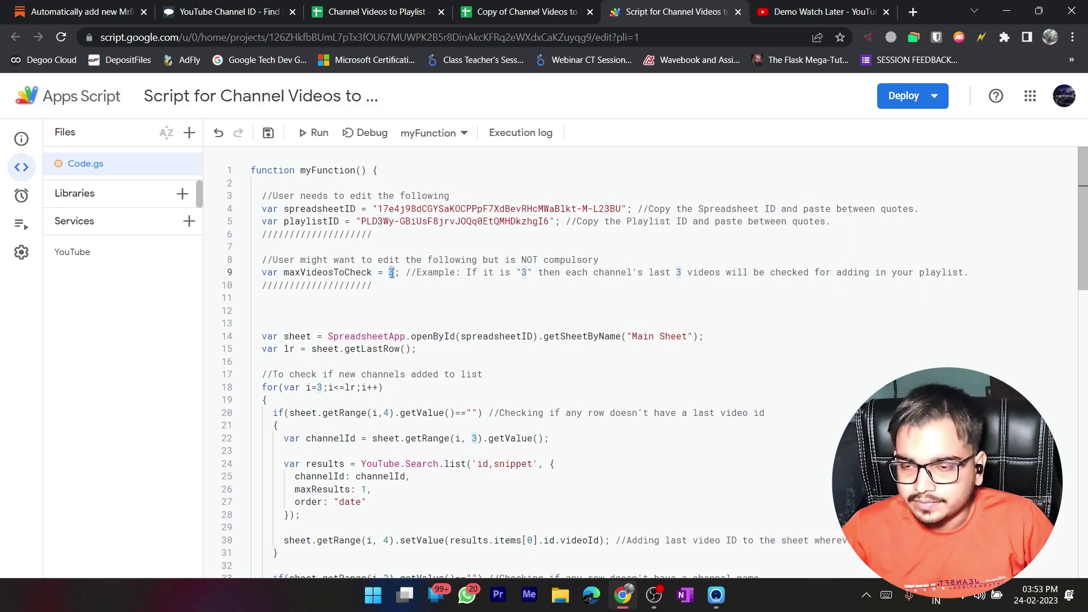
{"action": "key", "text": "Left"}
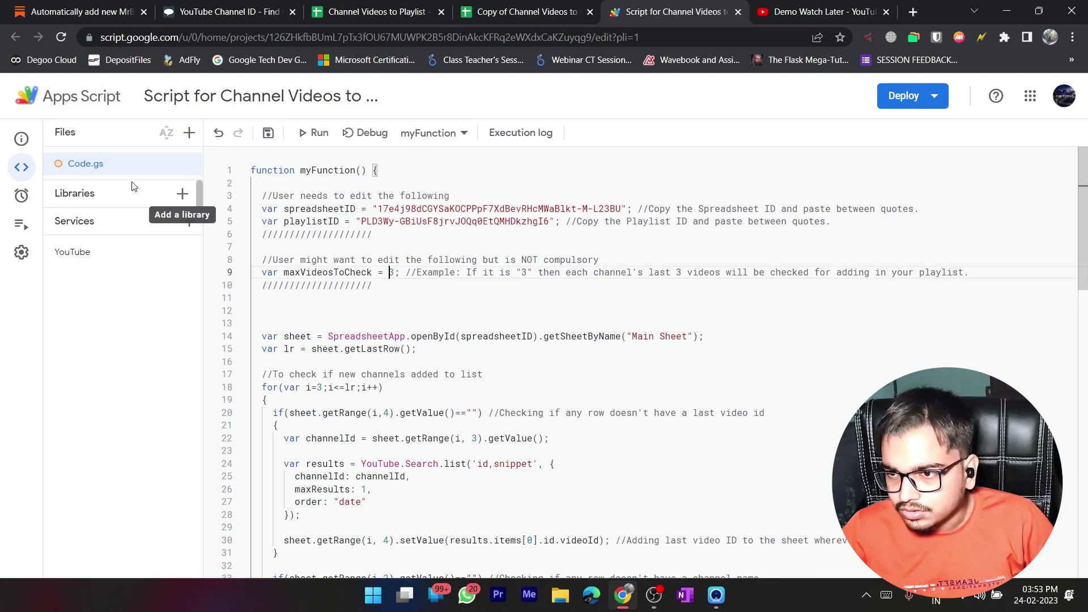
Step: Start adding a new trigger for myFunction from the project's Triggers page
{"action": "left_click", "coordinate": [21, 197]}
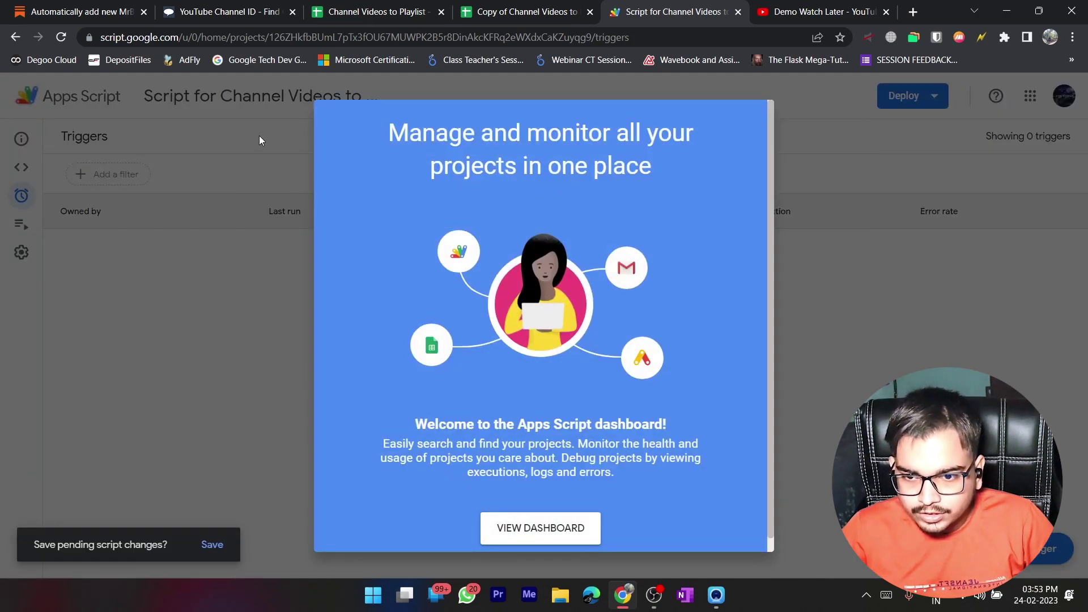
{"action": "left_click", "coordinate": [556, 530]}
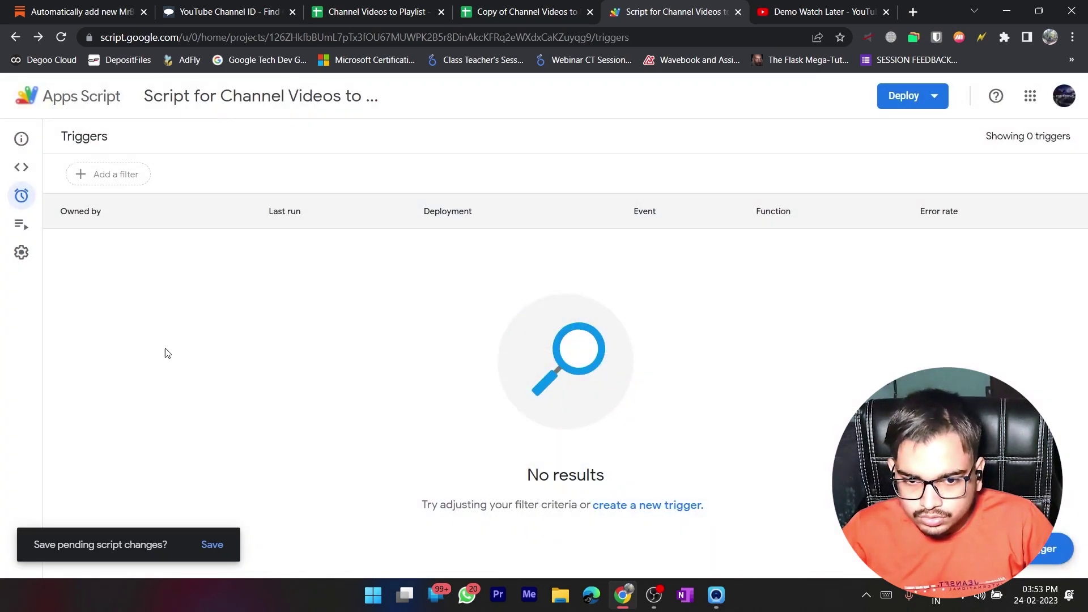
{"action": "left_click", "coordinate": [1052, 548]}
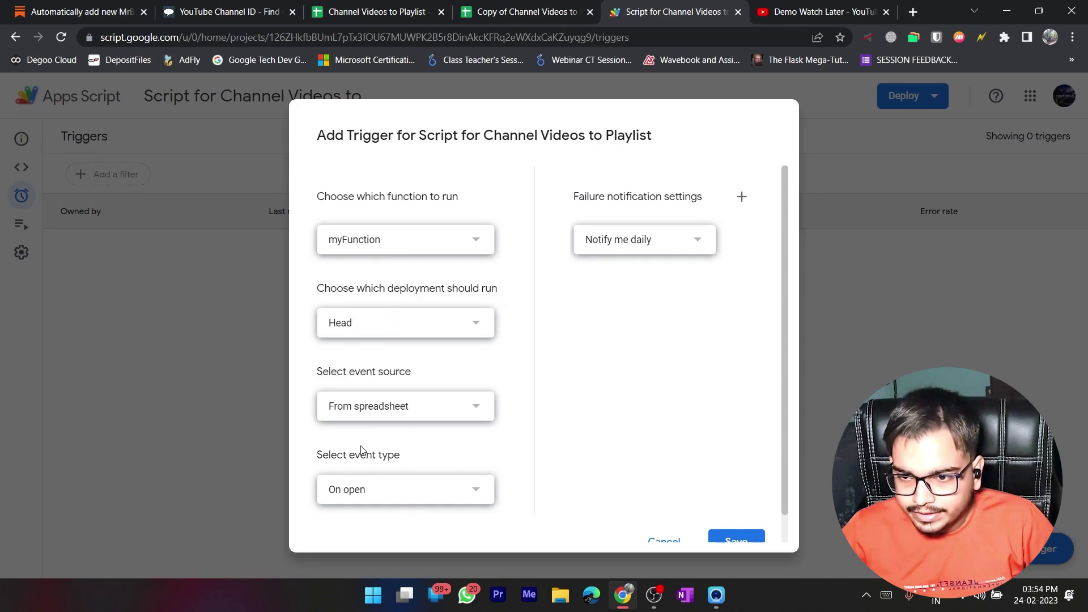
{"action": "scroll", "coordinate": [363, 449], "scroll_direction": "down", "scroll_amount": 1}
{"action": "left_click", "coordinate": [374, 461]}
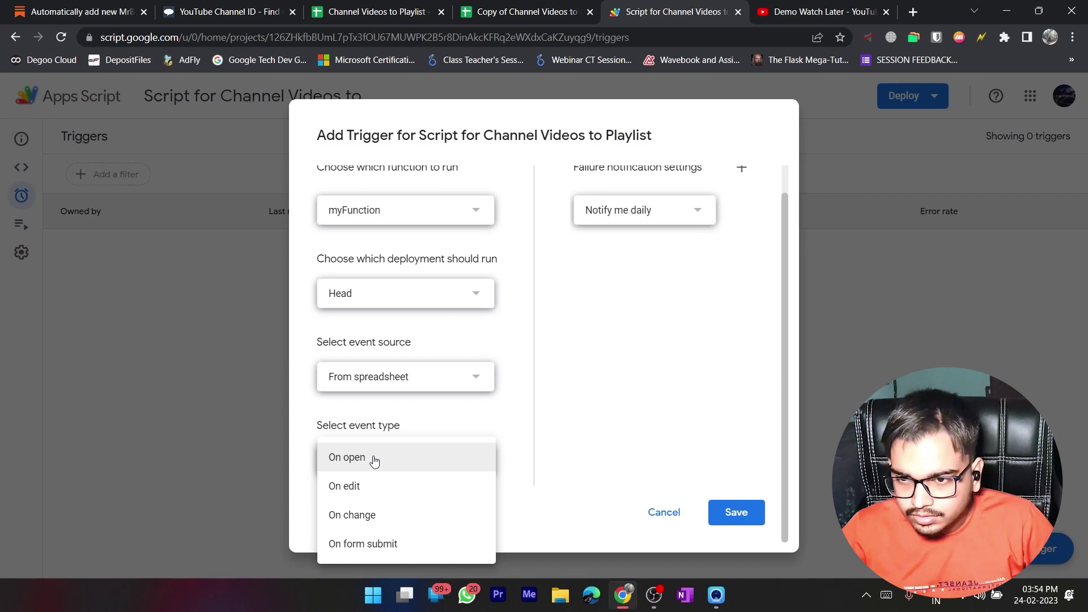
{"action": "left_click", "coordinate": [375, 462]}
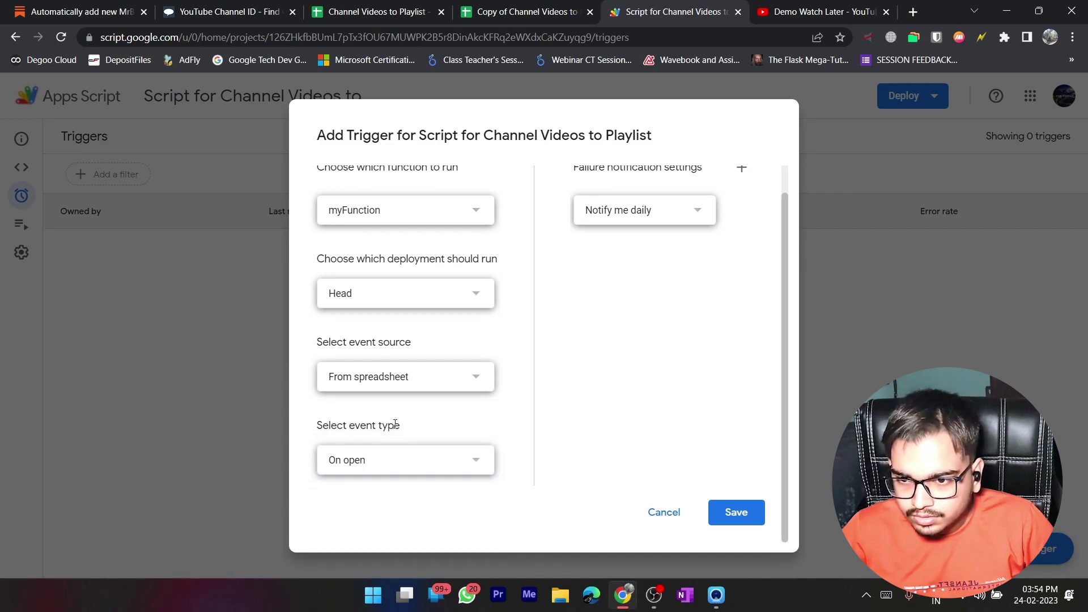
Step: Set the trigger to Time-driven, Hour timer, running every 12 hours
{"action": "left_click", "coordinate": [369, 385]}
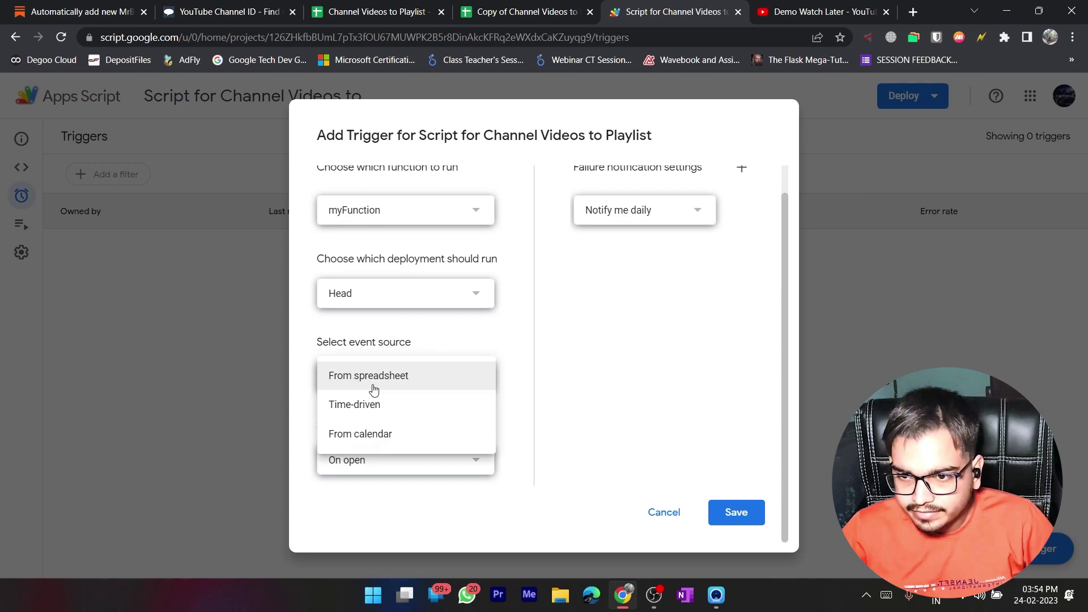
{"action": "left_click", "coordinate": [359, 405]}
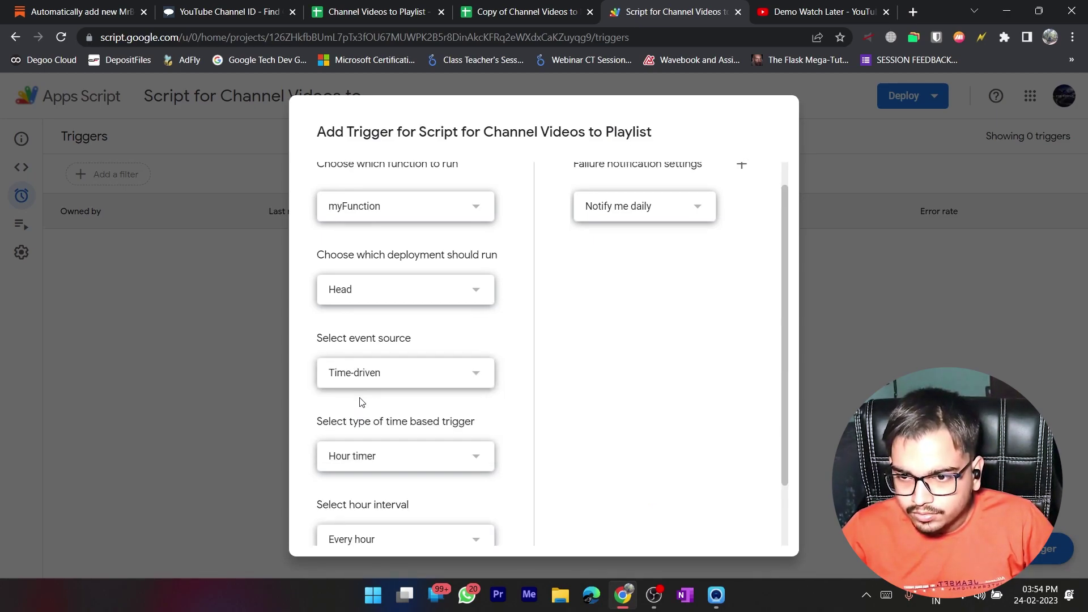
{"action": "scroll", "coordinate": [360, 401], "scroll_direction": "down", "scroll_amount": 2}
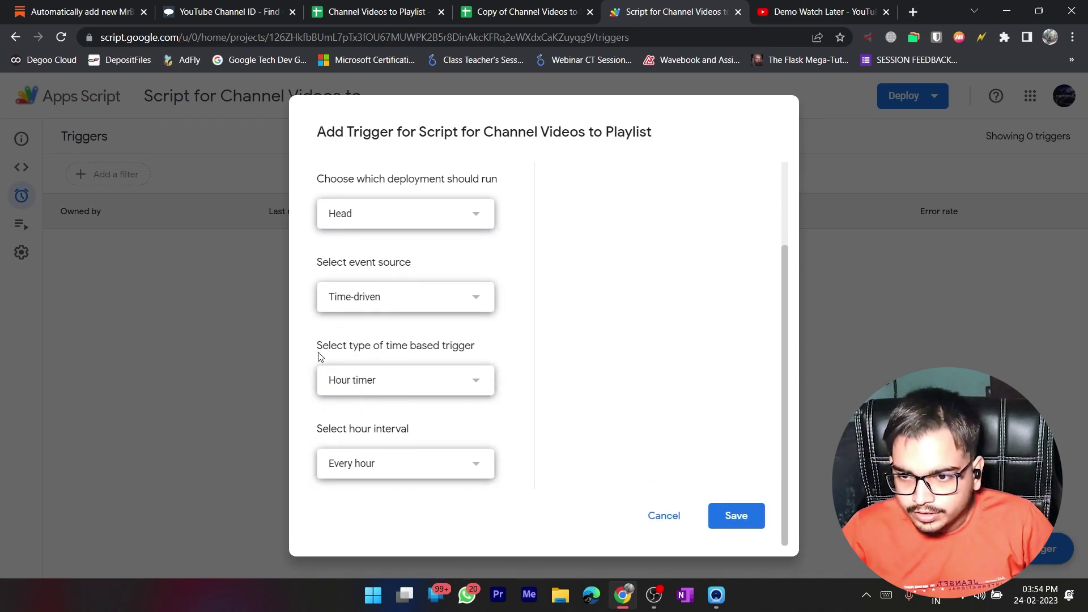
{"action": "left_click", "coordinate": [383, 390]}
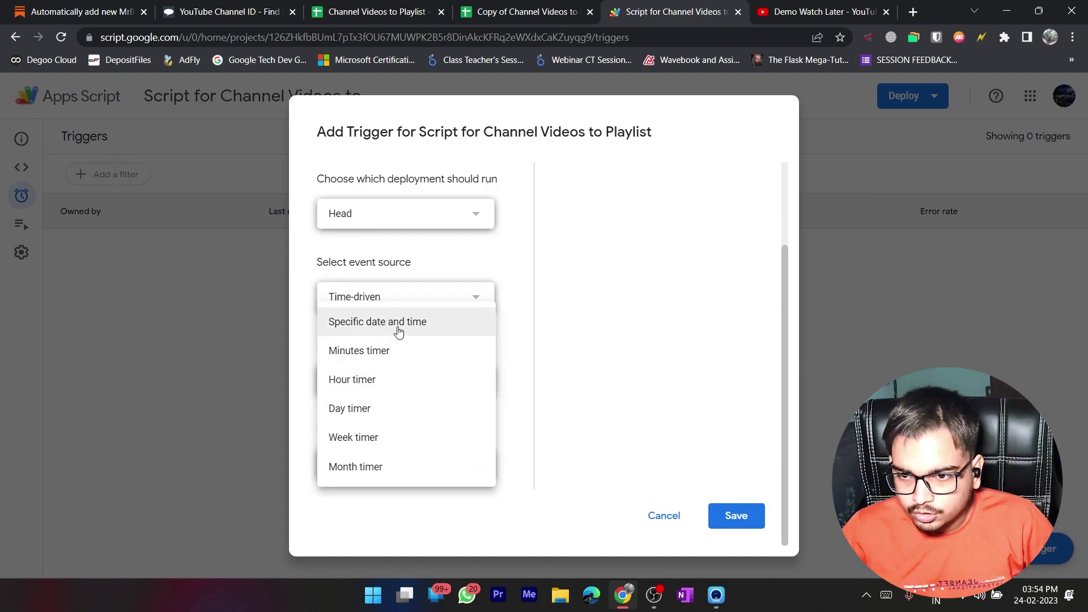
{"action": "left_click", "coordinate": [373, 379]}
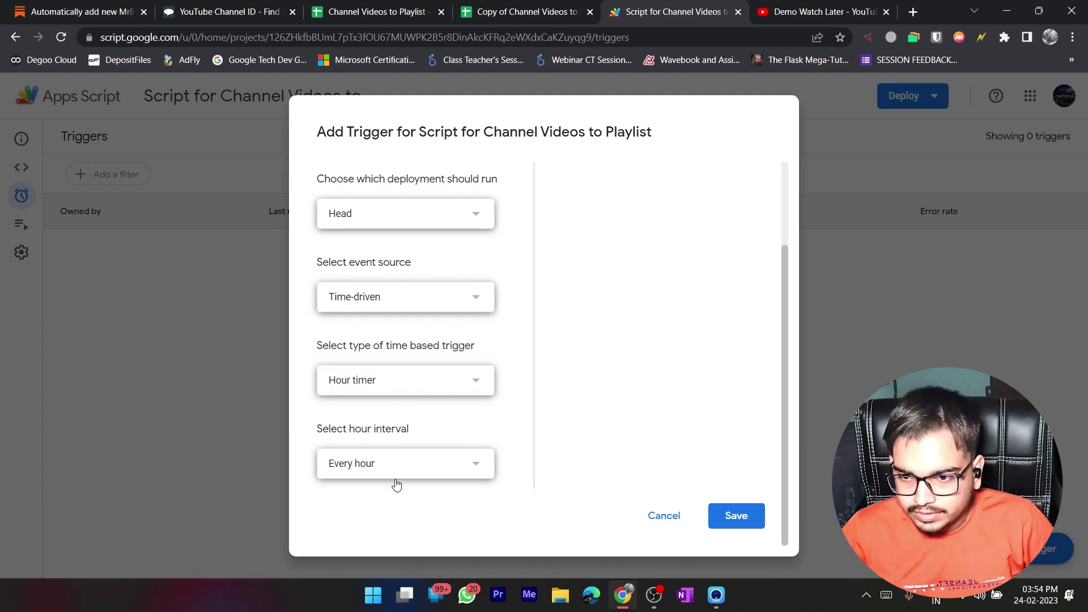
{"action": "left_click", "coordinate": [389, 480]}
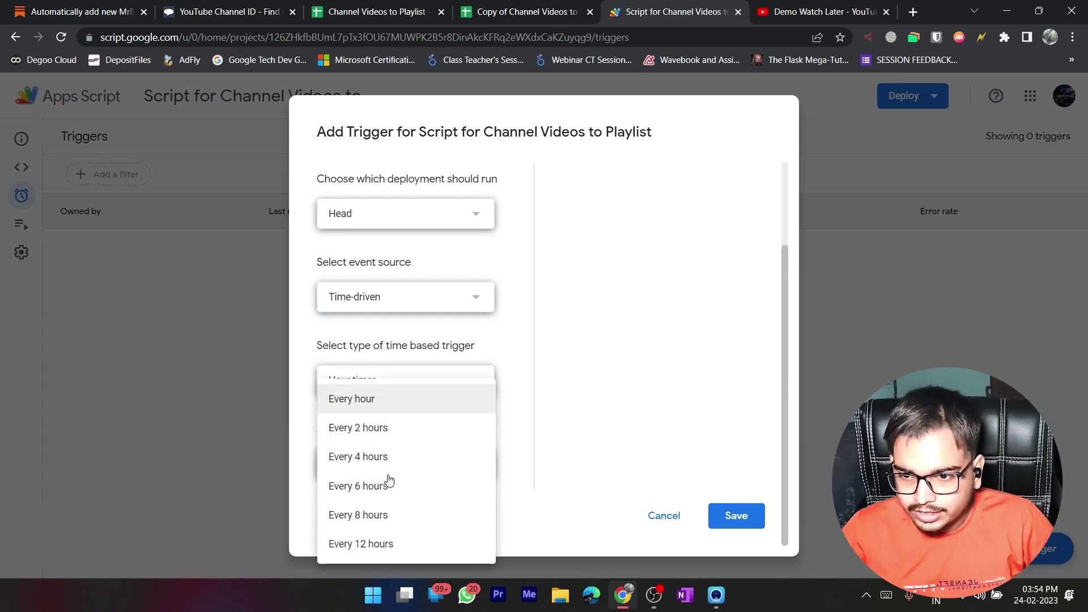
{"action": "left_click", "coordinate": [389, 545]}
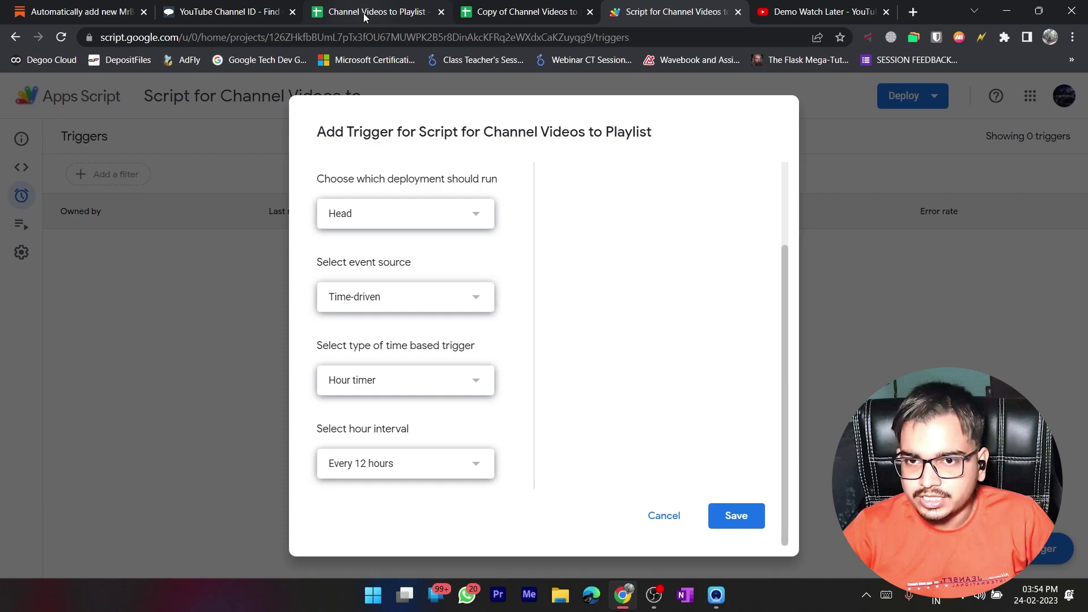
Step: Try saving the every-12-hours trigger, which fails with a pop-up blocker authorization error
{"action": "left_click", "coordinate": [540, 11]}
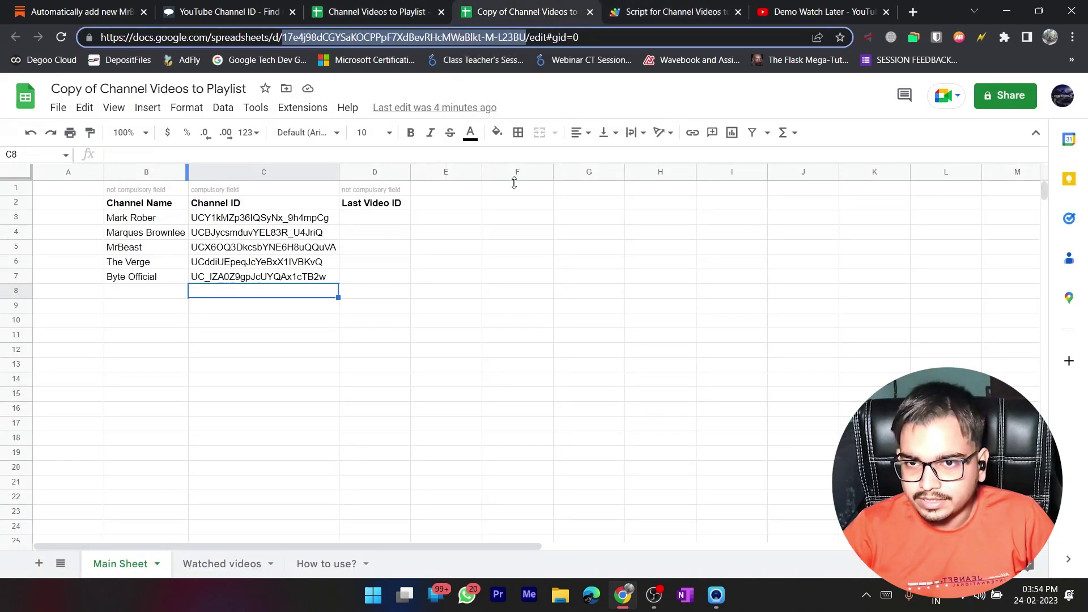
{"action": "left_click", "coordinate": [638, 20]}
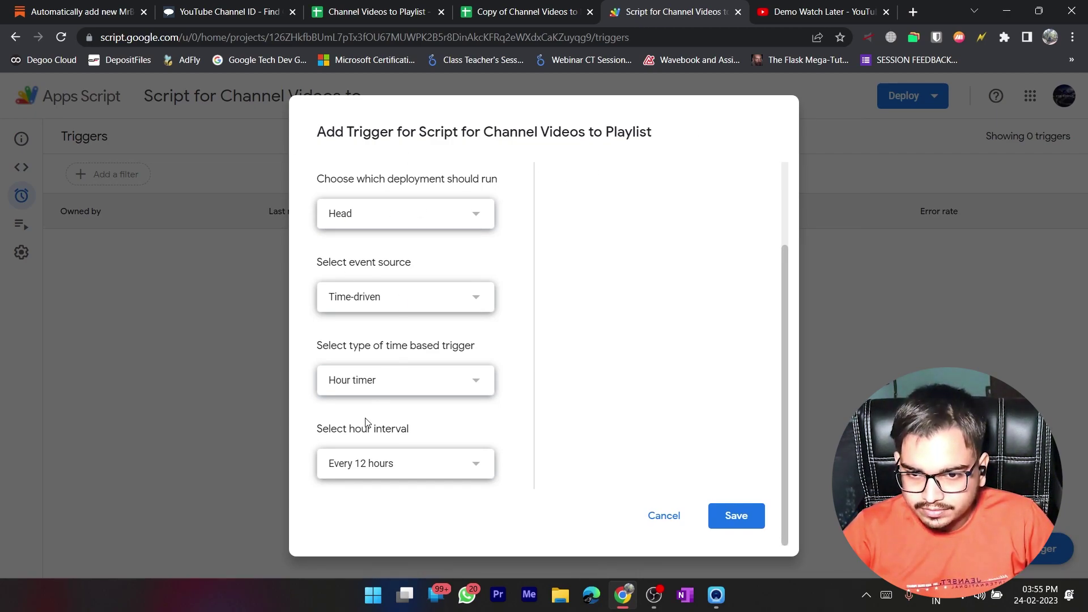
{"action": "left_click", "coordinate": [736, 515]}
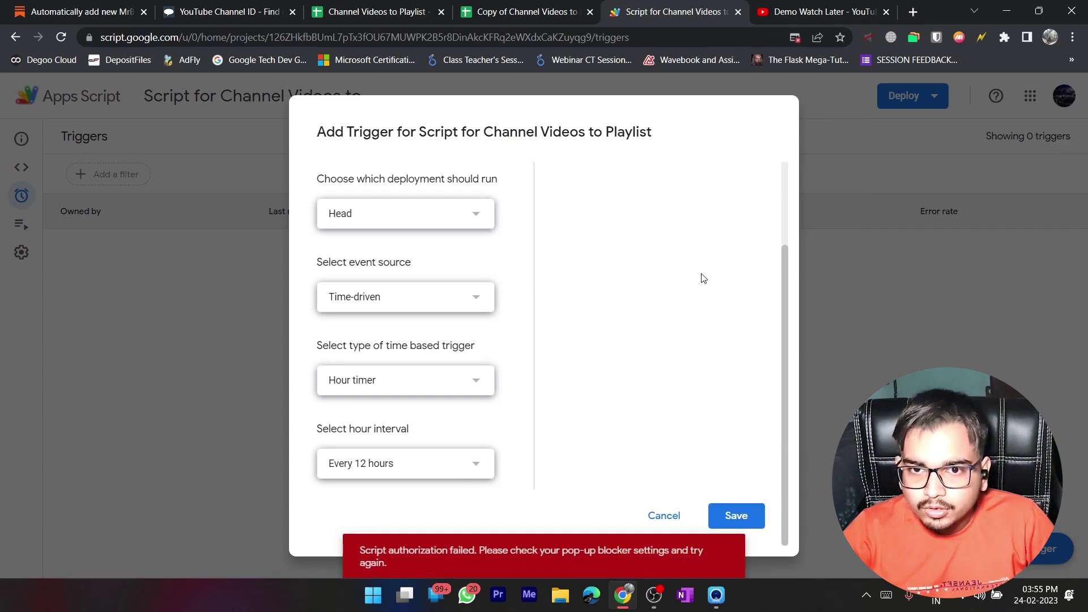
Step: Always allow pop-ups from script.google.com and save the trigger again
{"action": "left_click", "coordinate": [795, 40]}
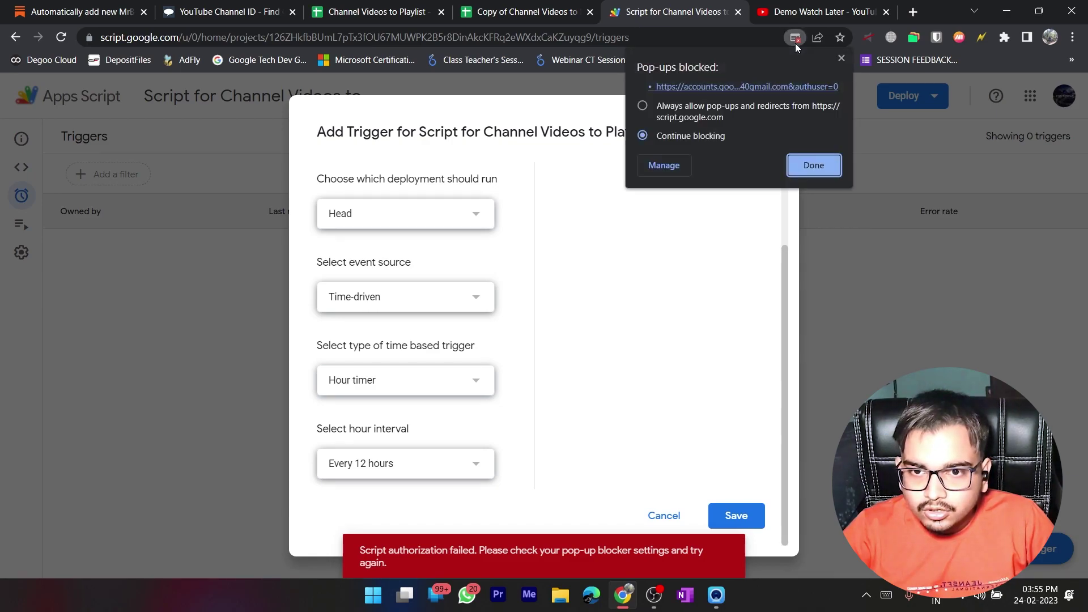
{"action": "left_click", "coordinate": [684, 107]}
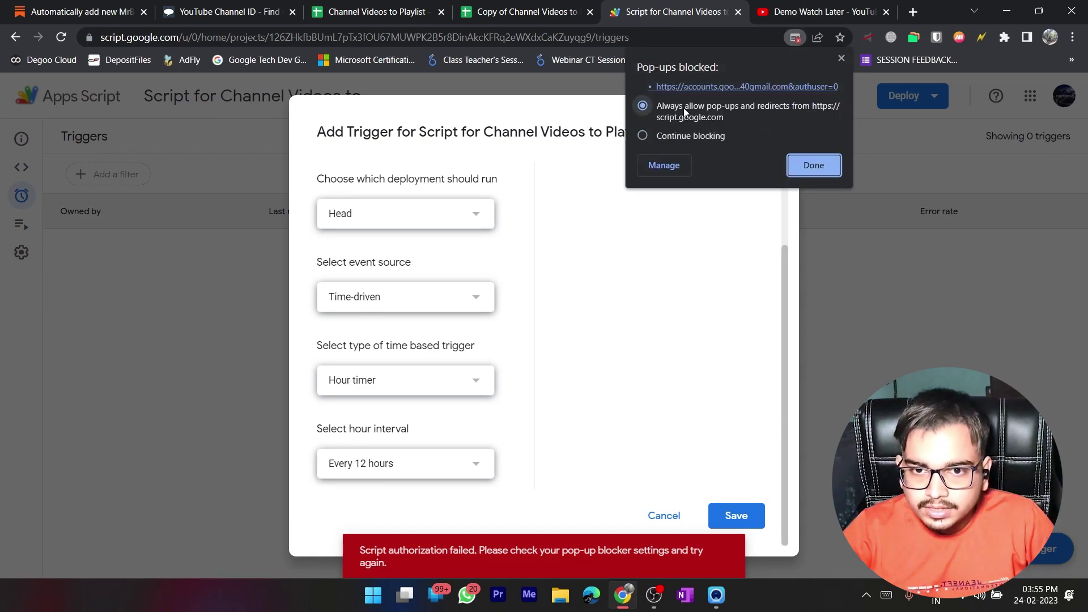
{"action": "left_click", "coordinate": [800, 170]}
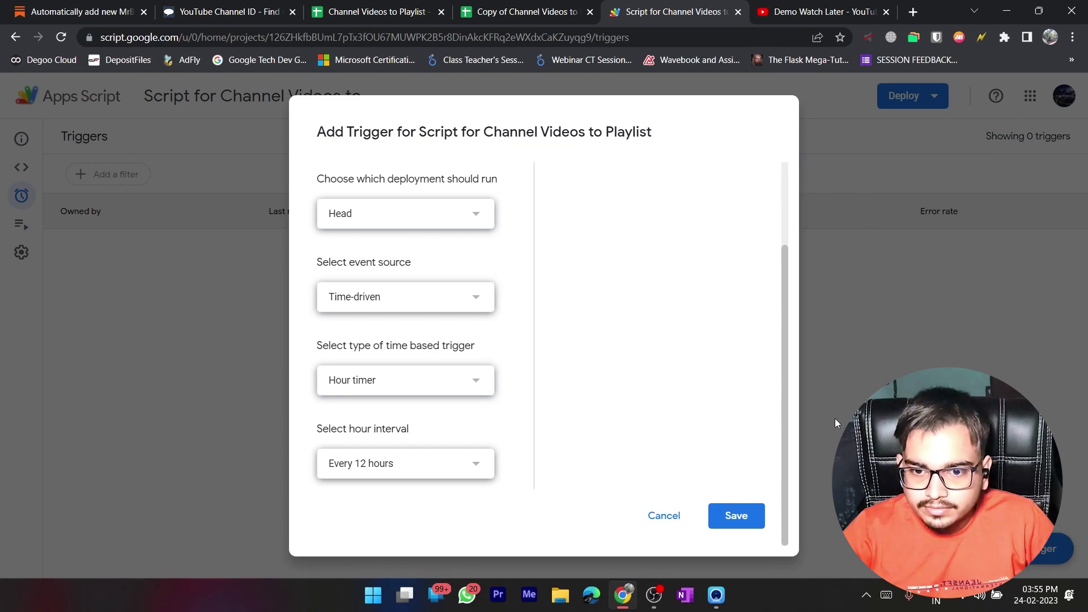
{"action": "left_click", "coordinate": [735, 517]}
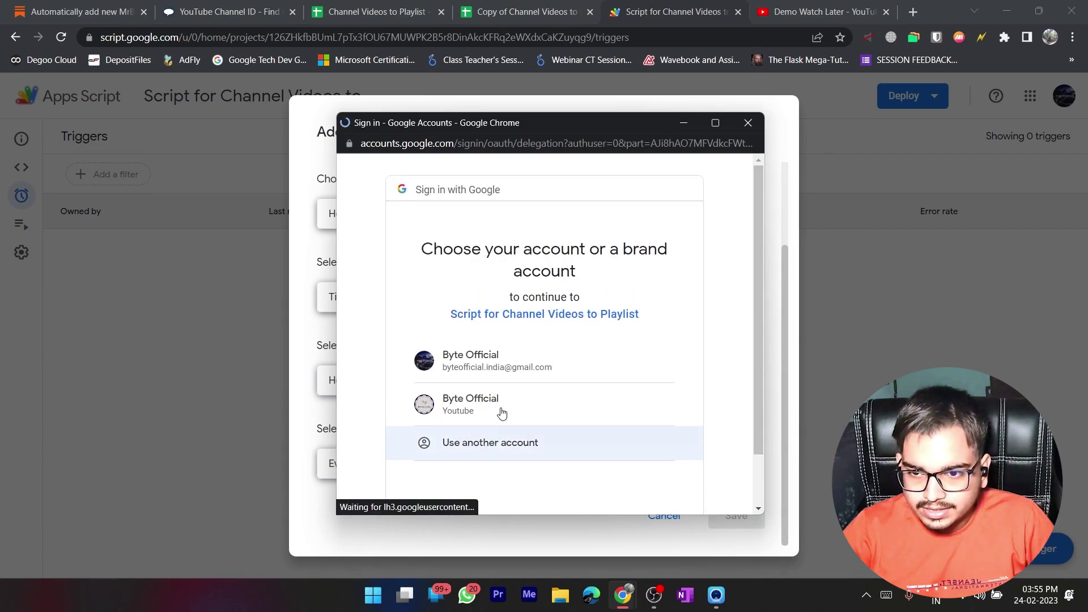
Step: Authorize the unverified script with the owner's account, granting YouTube and Sheets access
{"action": "left_click", "coordinate": [506, 364]}
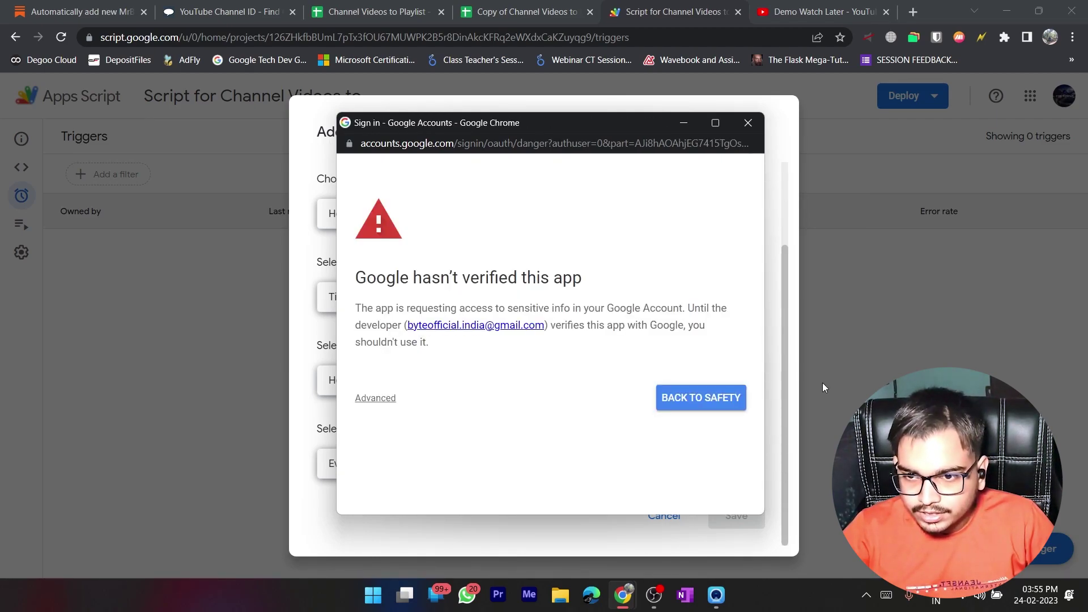
{"action": "left_click", "coordinate": [375, 398]}
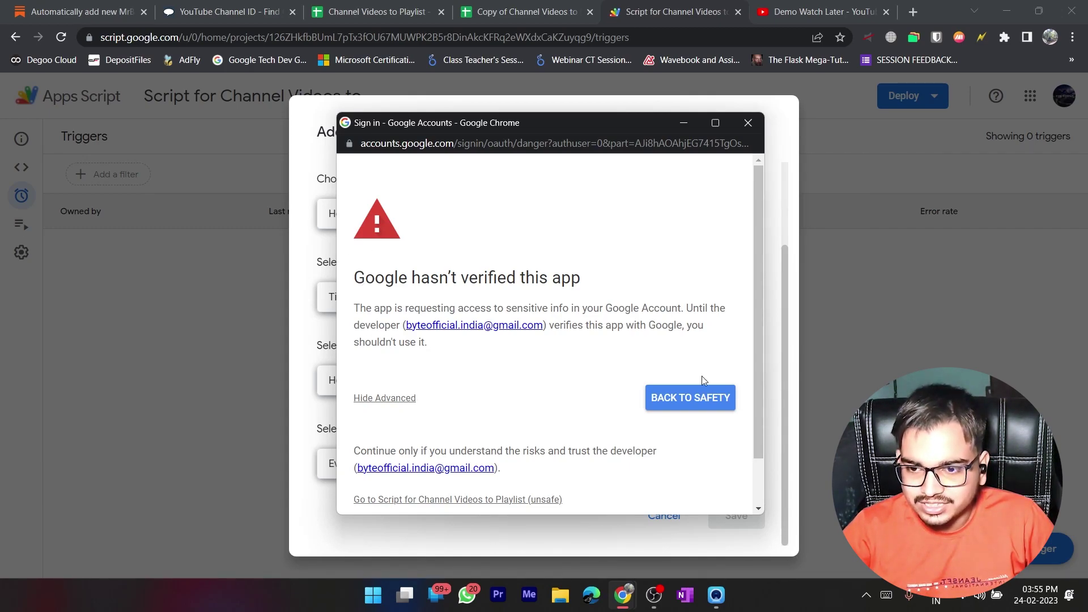
{"action": "scroll", "coordinate": [543, 422], "scroll_direction": "down", "scroll_amount": 1}
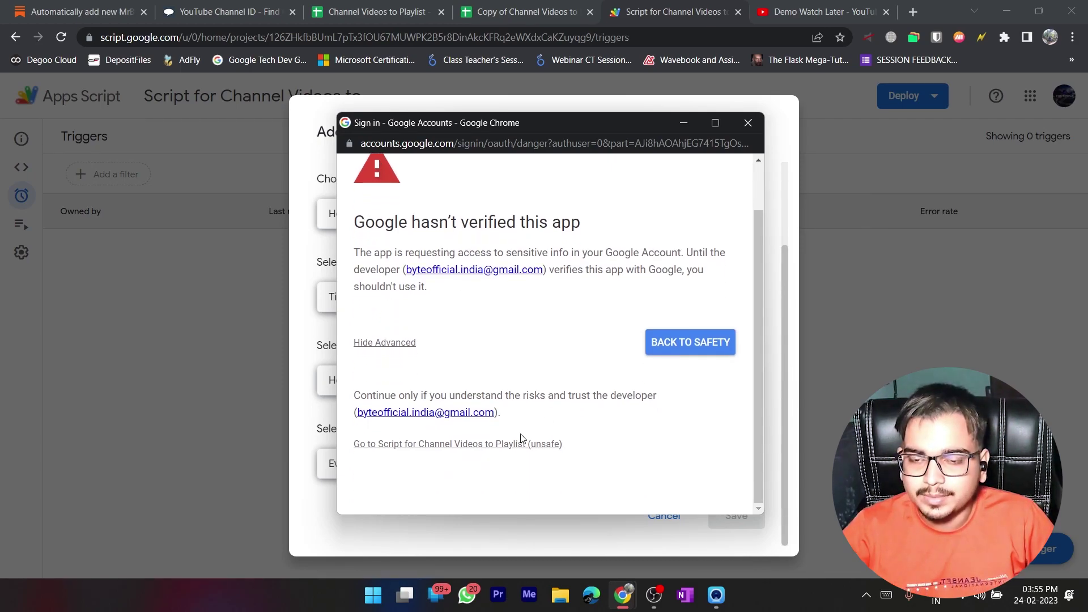
{"action": "left_click", "coordinate": [454, 446]}
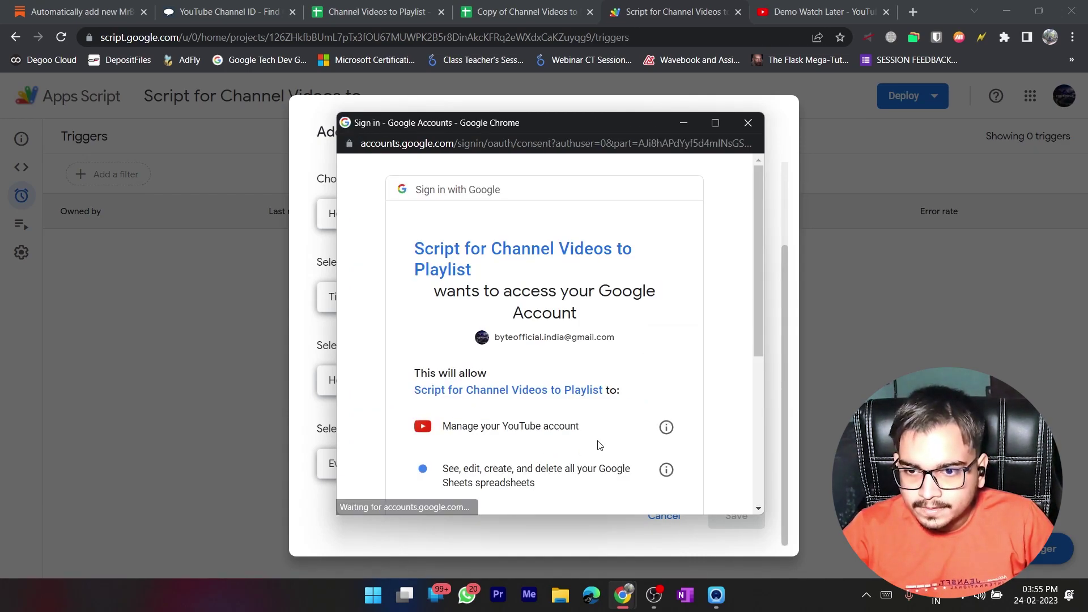
{"action": "scroll", "coordinate": [509, 361], "scroll_direction": "down", "scroll_amount": 5}
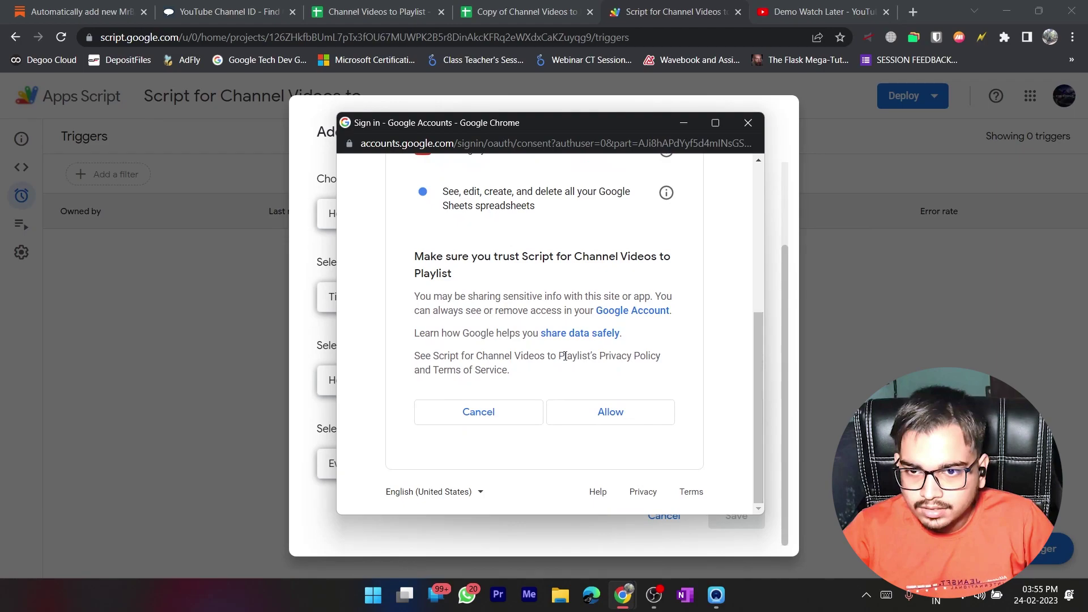
{"action": "left_click", "coordinate": [601, 423]}
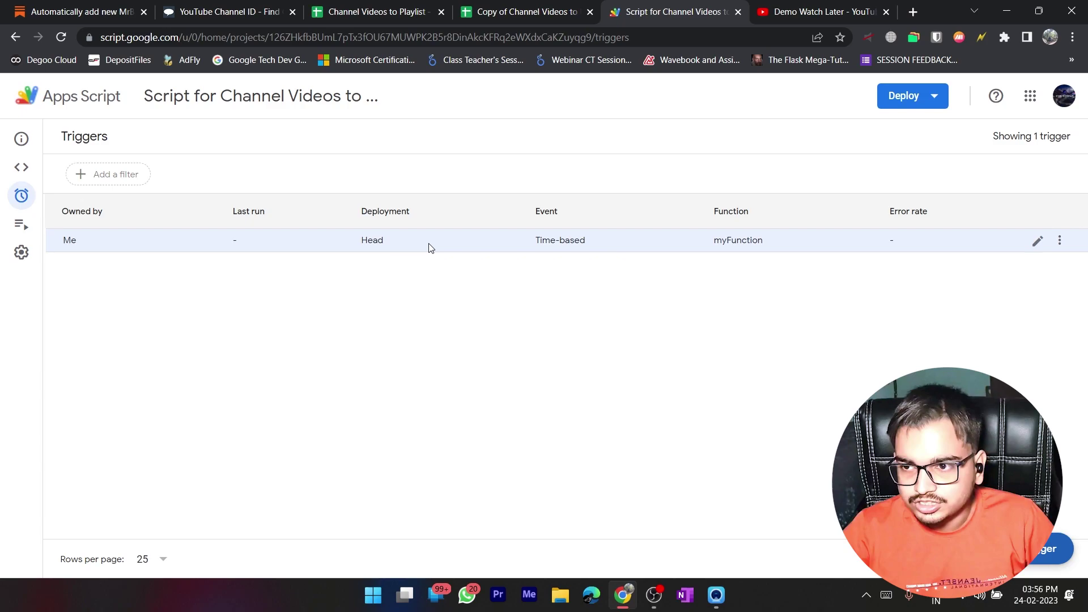
Step: Run myFunction from the editor until the execution log reports it completed
{"action": "mouse_move", "coordinate": [24, 178]}
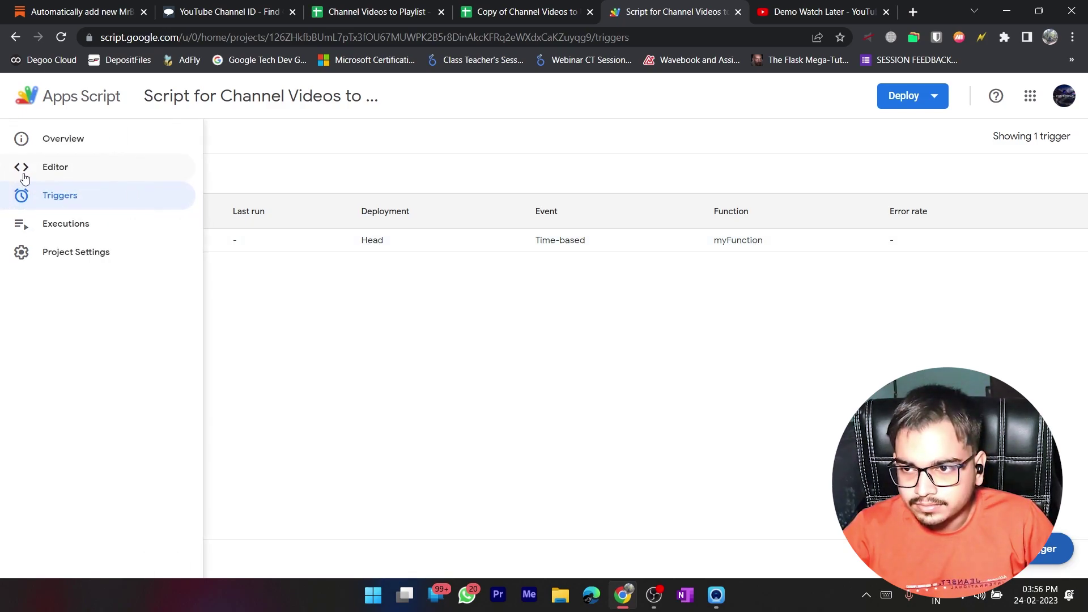
{"action": "left_click", "coordinate": [52, 166]}
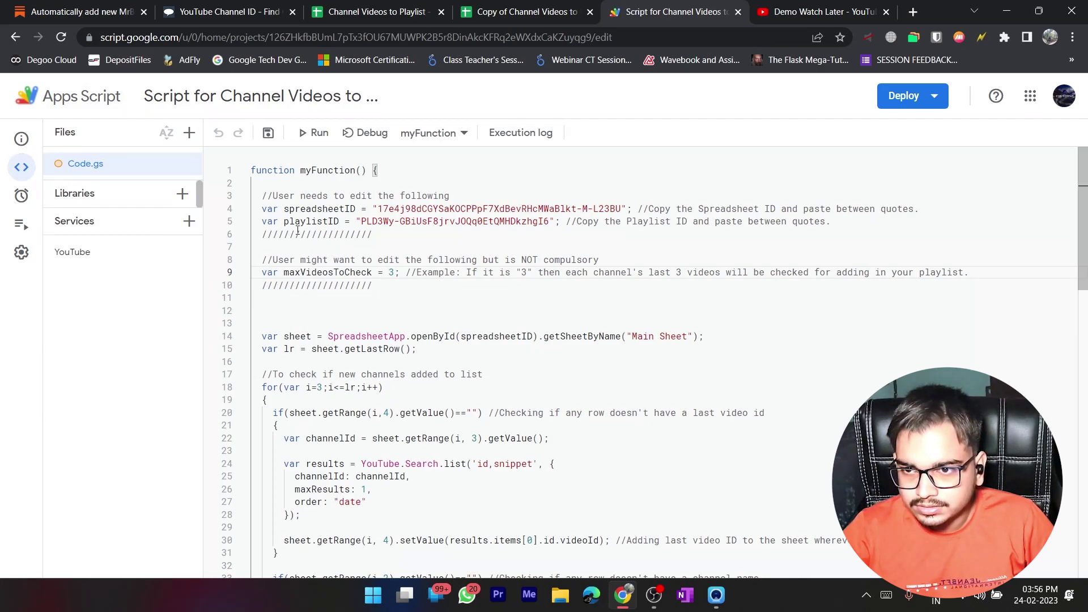
{"action": "left_click", "coordinate": [304, 133]}
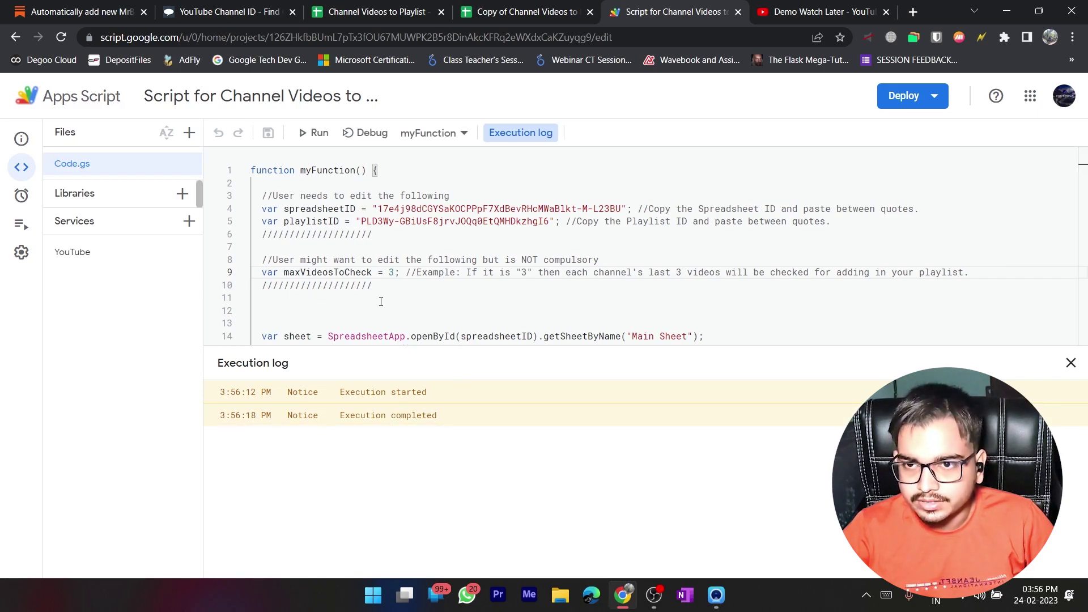
Step: Check the filled Last Video ID cells D3:D7, then go to the Demo Watch Later playlist
{"action": "left_click", "coordinate": [533, 13]}
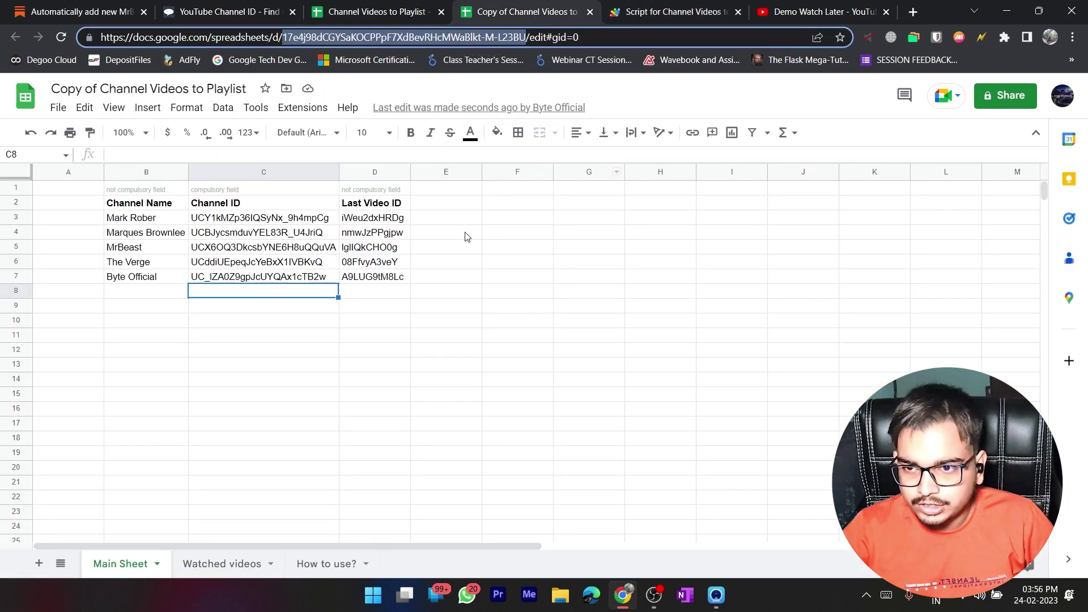
{"action": "left_click_drag", "start_coordinate": [383, 220], "coordinate": [384, 278]}
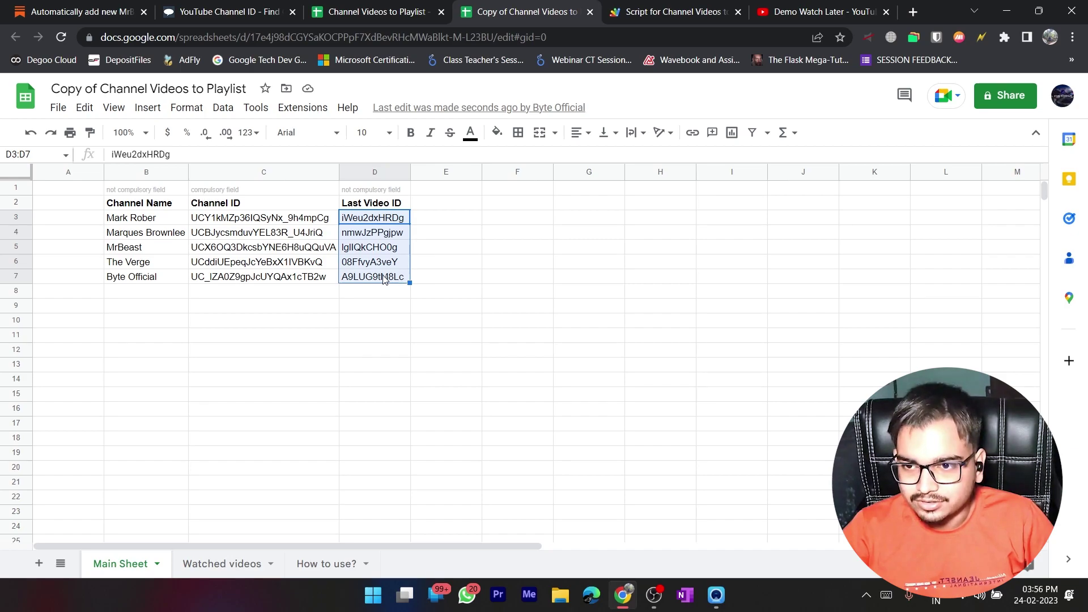
{"action": "left_click", "coordinate": [369, 307]}
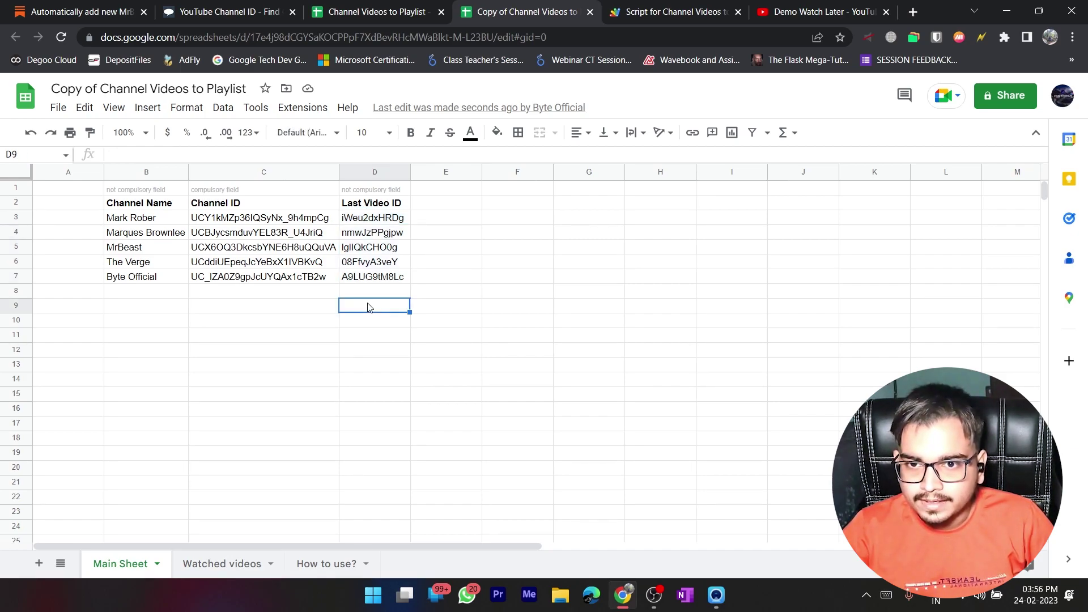
{"action": "left_click", "coordinate": [776, 9]}
Step: Reload the Demo Watch Later playlist to confirm the RCB captaincy video was added
{"action": "left_click", "coordinate": [492, 36]}
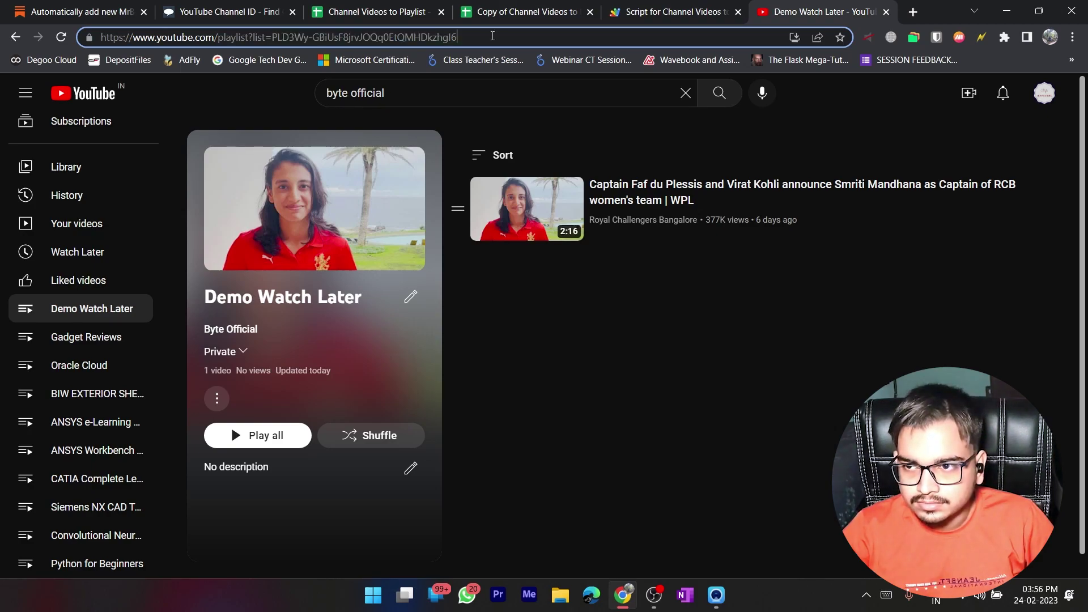
{"action": "left_click", "coordinate": [61, 37]}
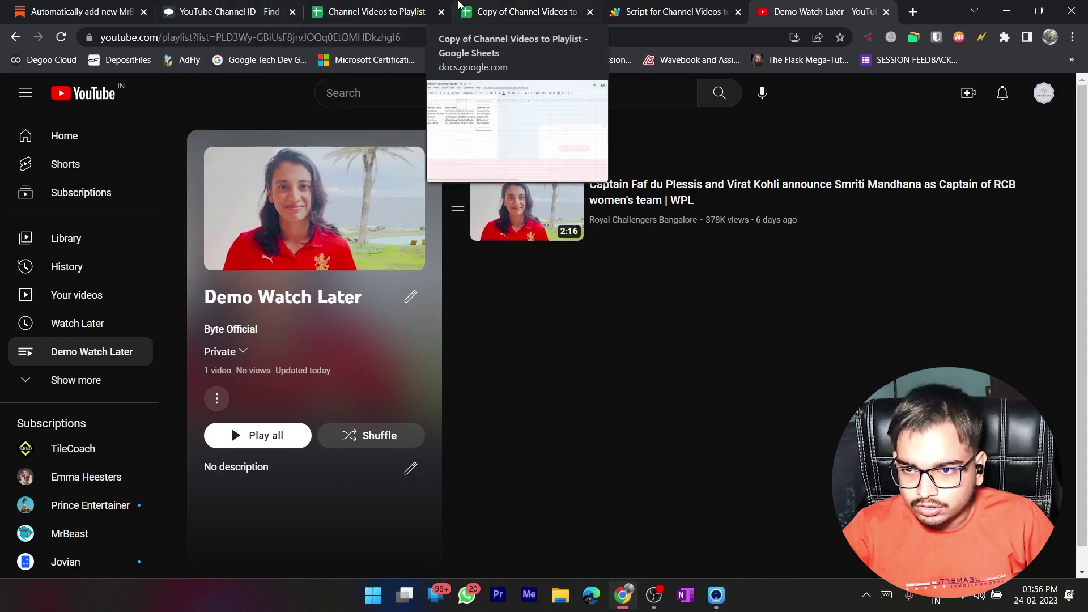
{"action": "left_click", "coordinate": [476, 7]}
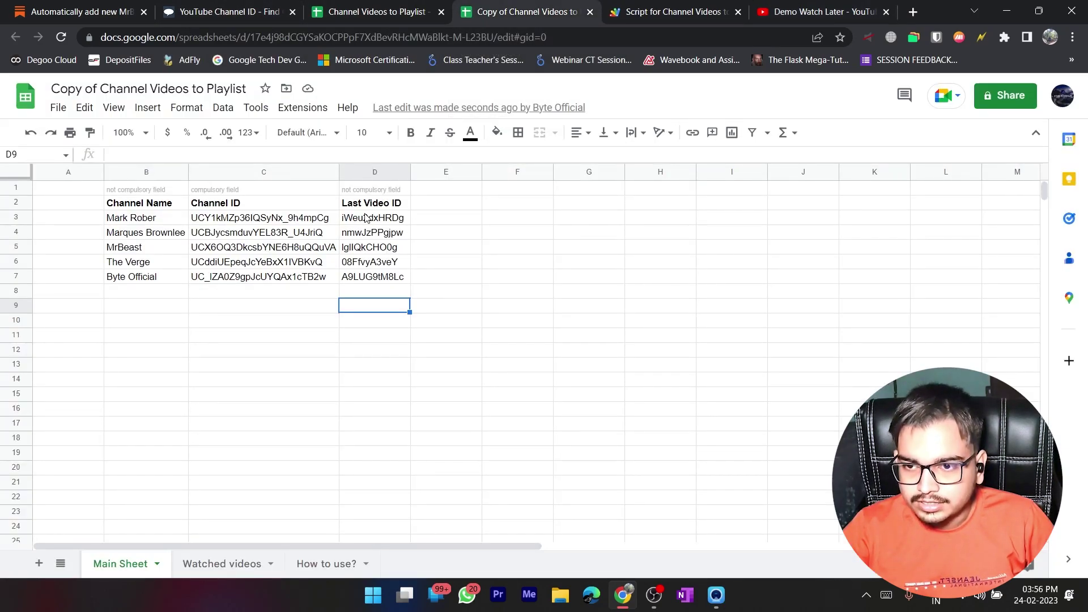
{"action": "left_click_drag", "start_coordinate": [368, 217], "coordinate": [368, 277]}
{"action": "left_click", "coordinate": [366, 310]}
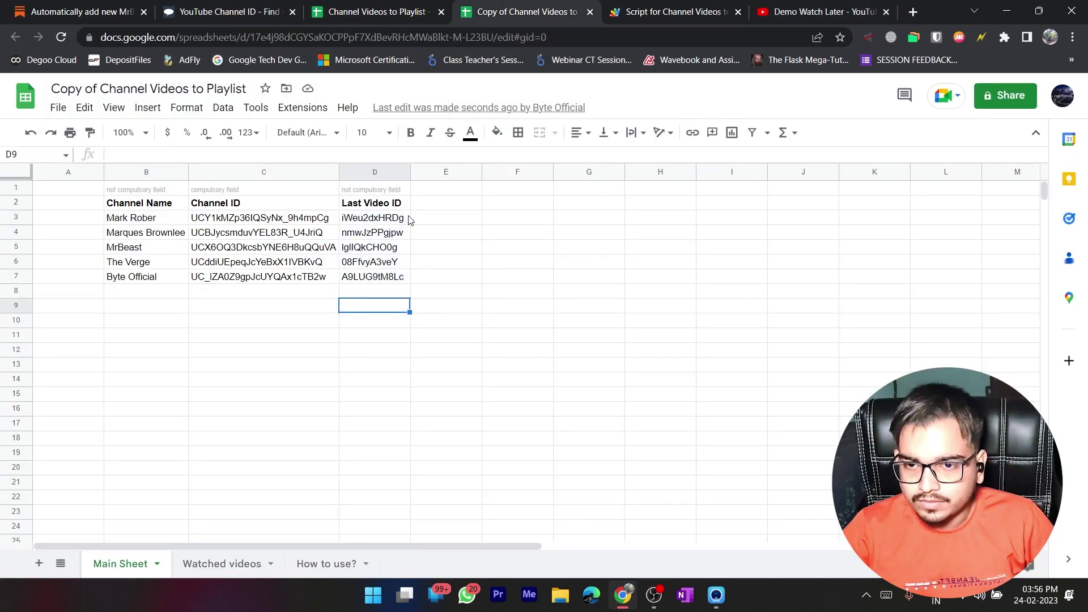
{"action": "left_click", "coordinate": [636, 10]}
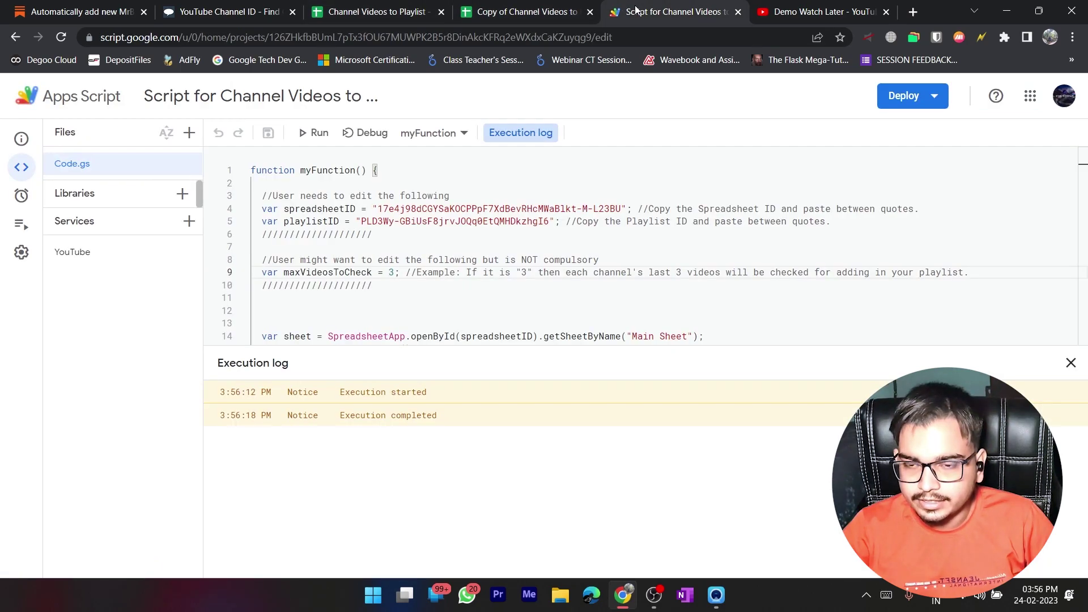
{"action": "left_click", "coordinate": [805, 8]}
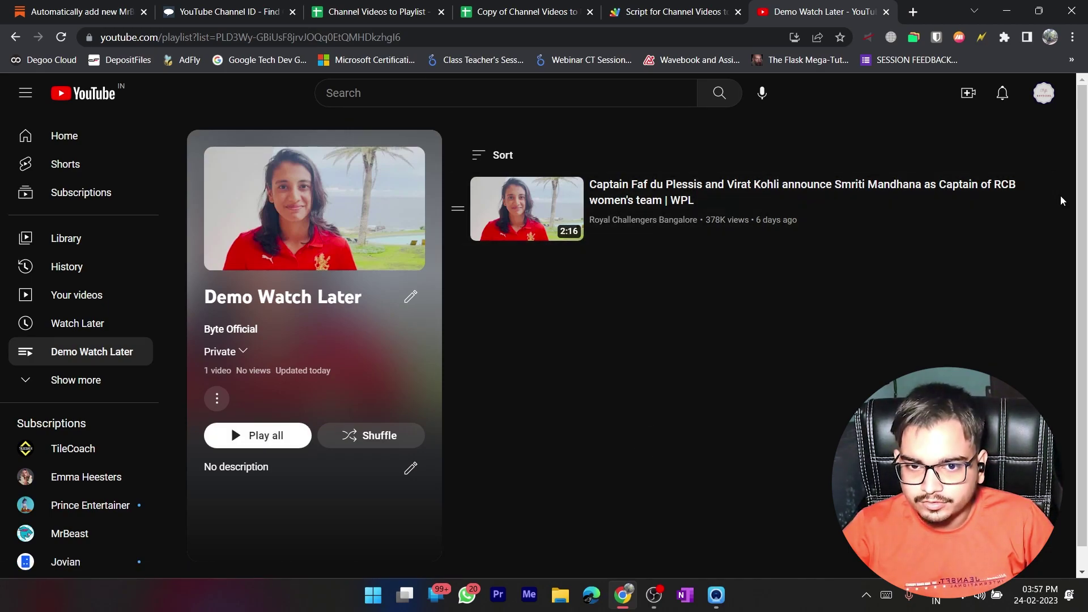
Step: Browse the YouTube home feed, then minimize Chrome to the Windows desktop
{"action": "left_click", "coordinate": [1046, 211]}
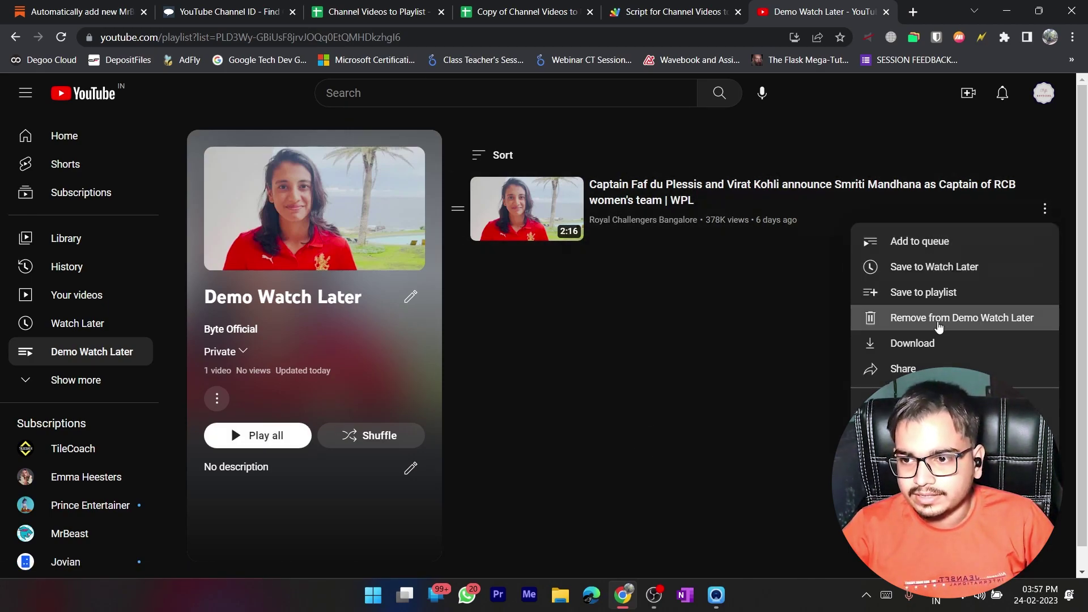
{"action": "left_click", "coordinate": [725, 326]}
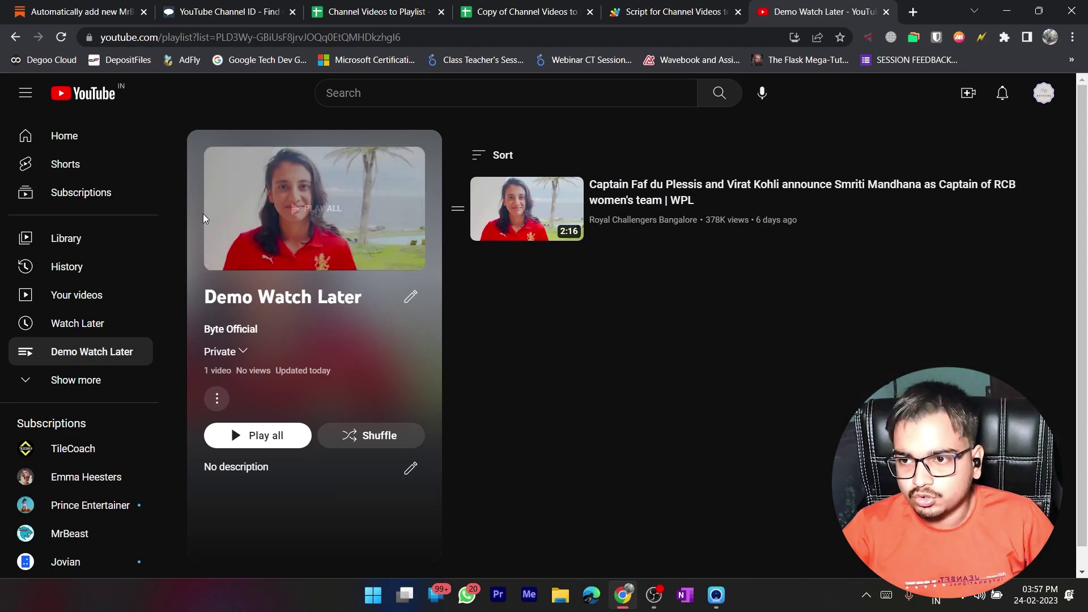
{"action": "left_click", "coordinate": [63, 136]}
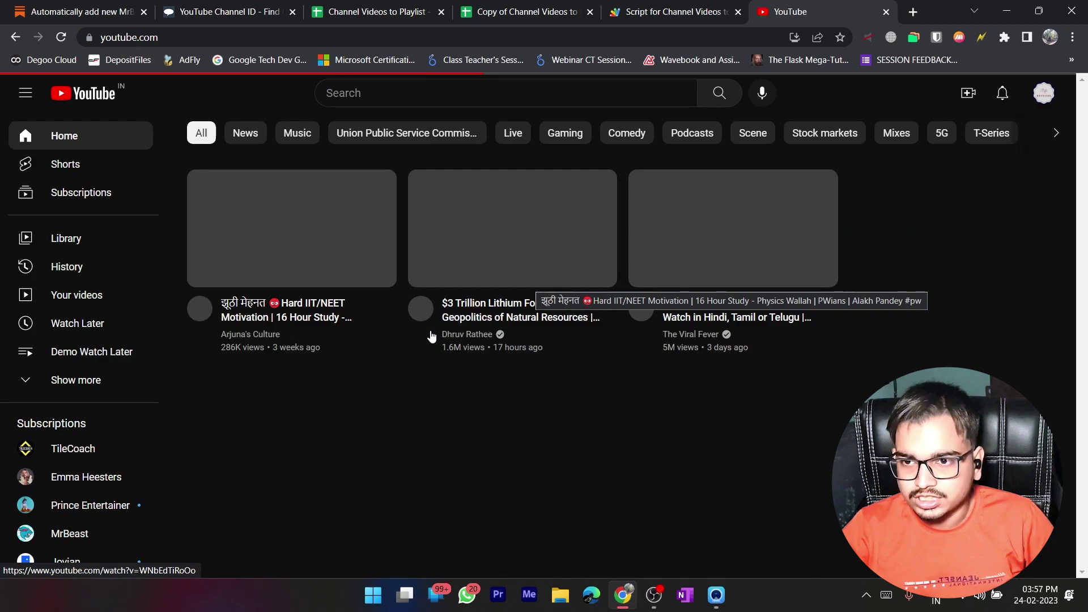
{"action": "scroll", "coordinate": [431, 337], "scroll_direction": "down", "scroll_amount": 6}
{"action": "scroll", "coordinate": [431, 336], "scroll_direction": "down", "scroll_amount": 3}
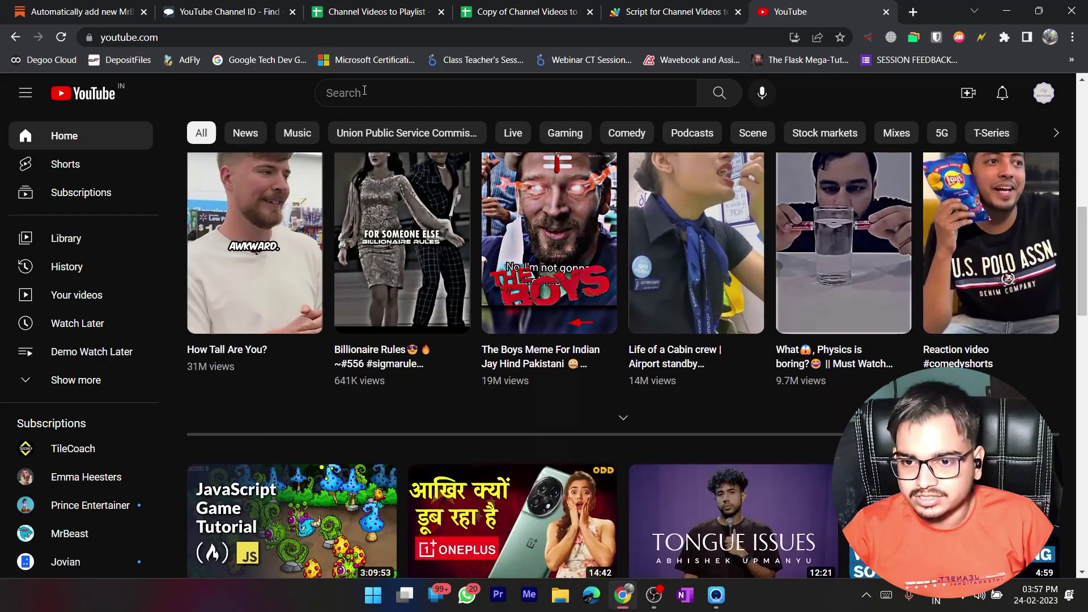
{"action": "scroll", "coordinate": [324, 262], "scroll_direction": "up", "scroll_amount": 9}
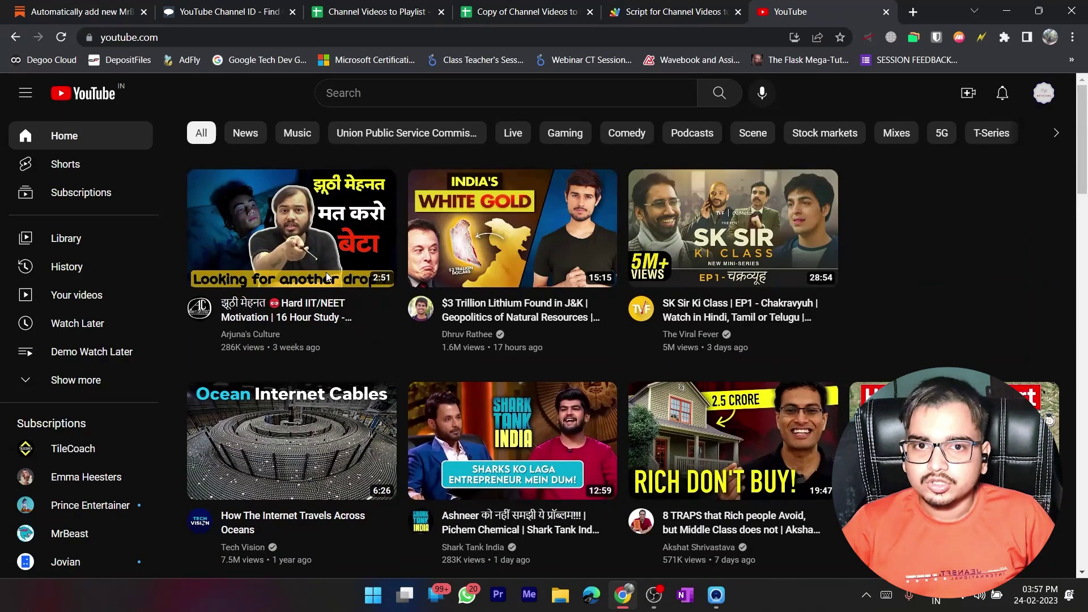
{"action": "left_click", "coordinate": [1012, 15]}
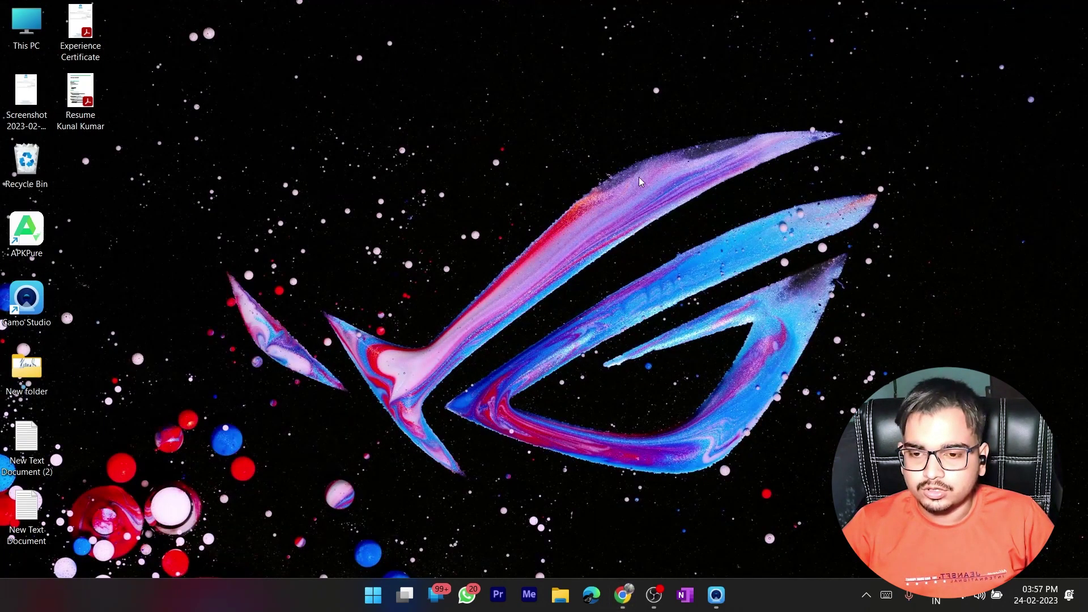